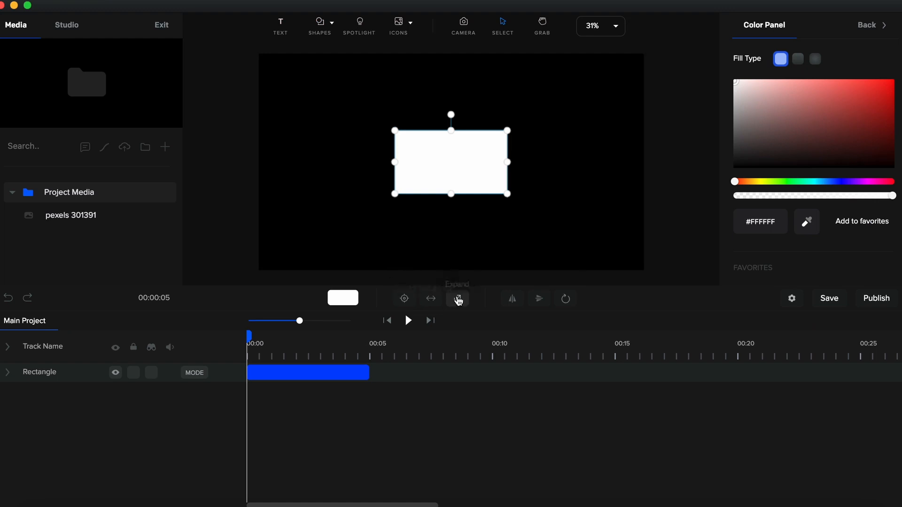
Step: Turn the rectangle into a full-canvas background coloured #1F1F1F and lasting 15 seconds
click(458, 299)
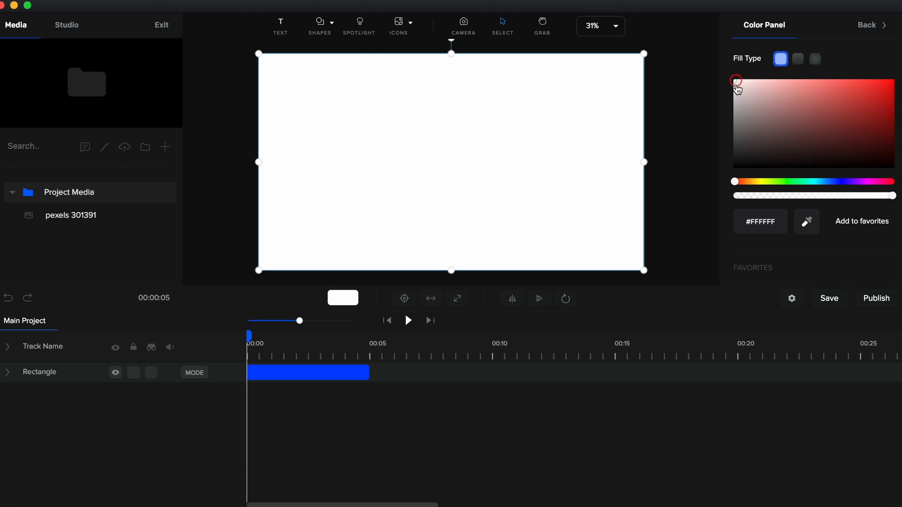
drag(735, 88, 733, 161)
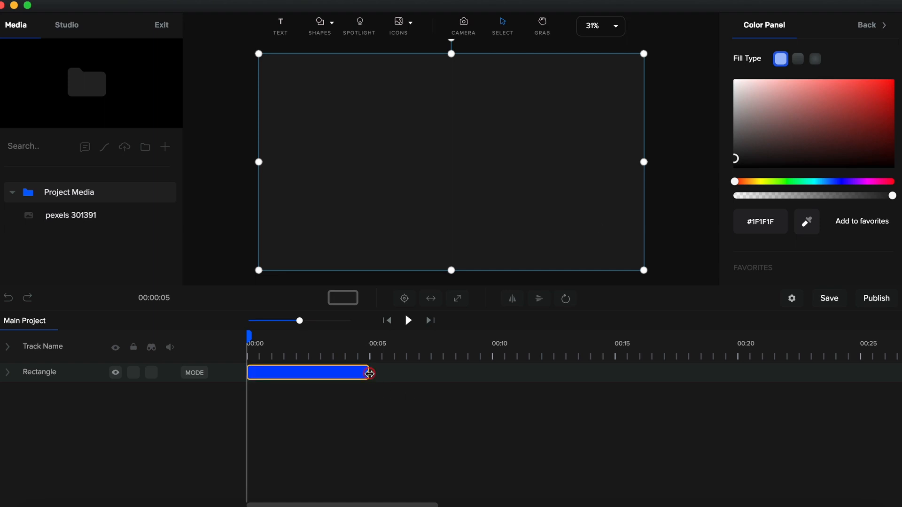
drag(369, 374, 618, 372)
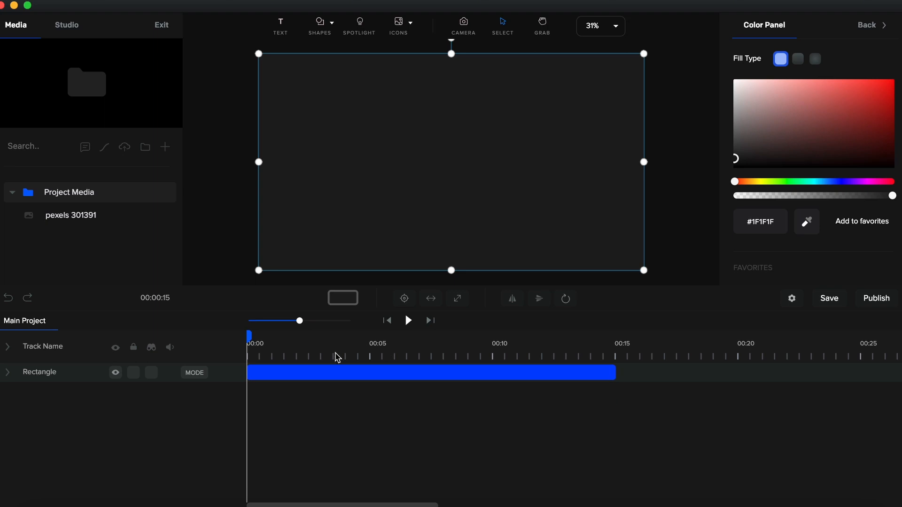
Step: Add a second white rectangle, narrowed to scale 43, centred on the canvas and lasting 15 seconds
click(322, 24)
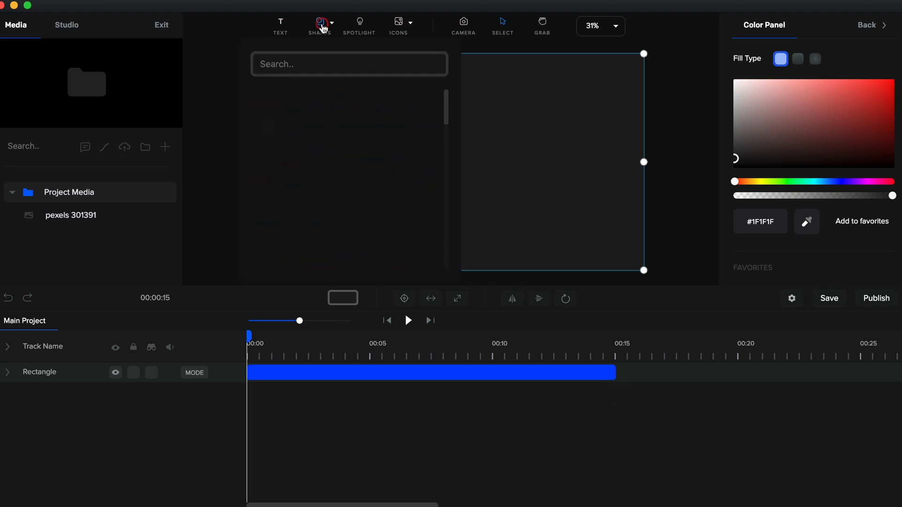
click(264, 100)
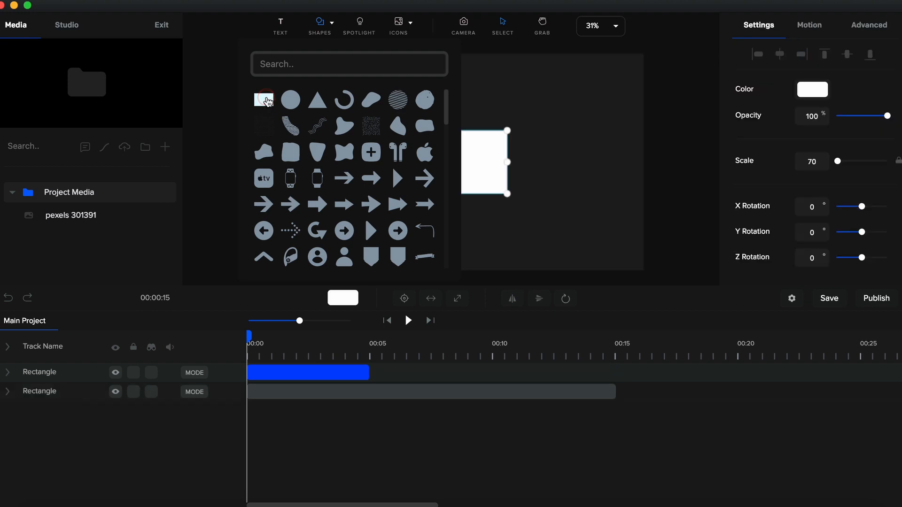
click(404, 299)
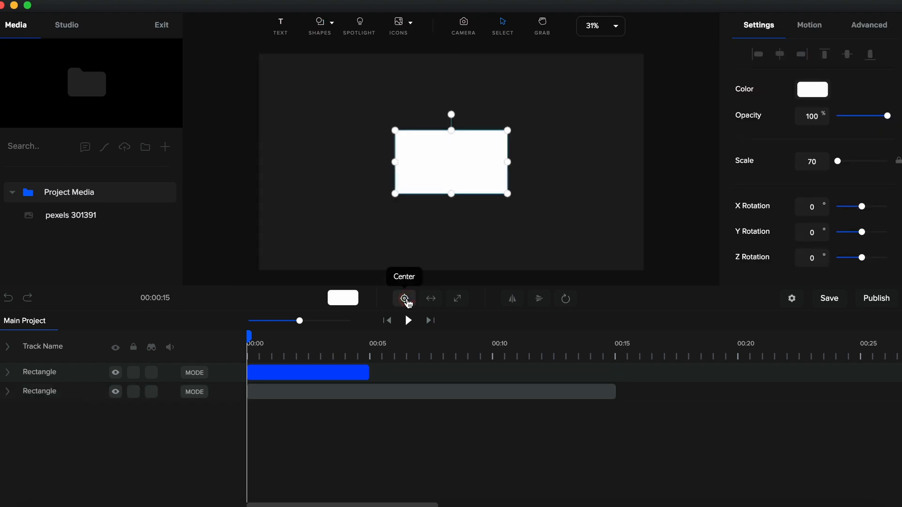
drag(510, 161, 466, 167)
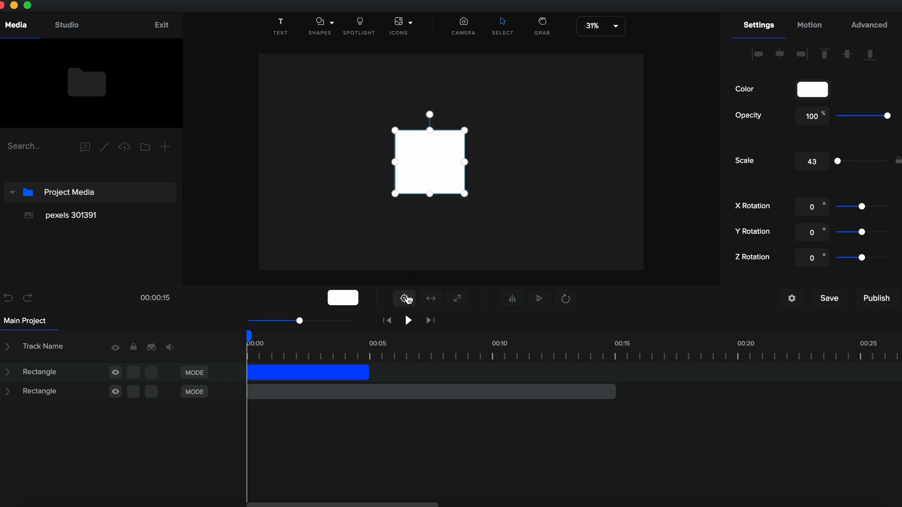
click(405, 299)
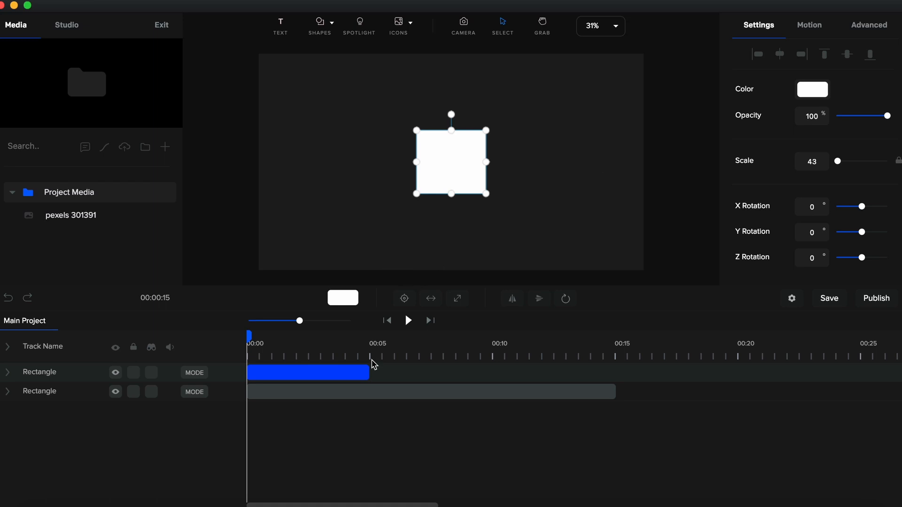
click(367, 373)
drag(369, 374, 616, 374)
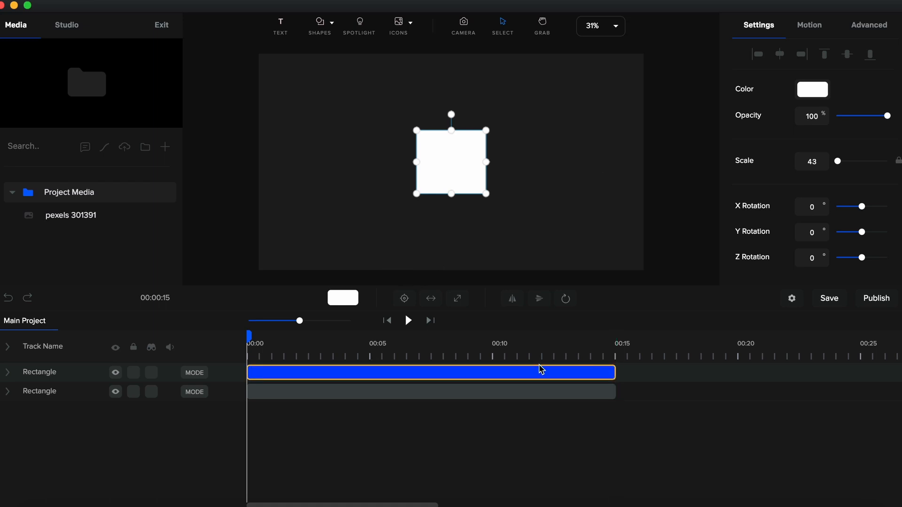
Step: Add an animation with Position, Opacity and Rotation enabled to the upper rectangle, shifted slightly after the clip's start
click(7, 373)
click(262, 373)
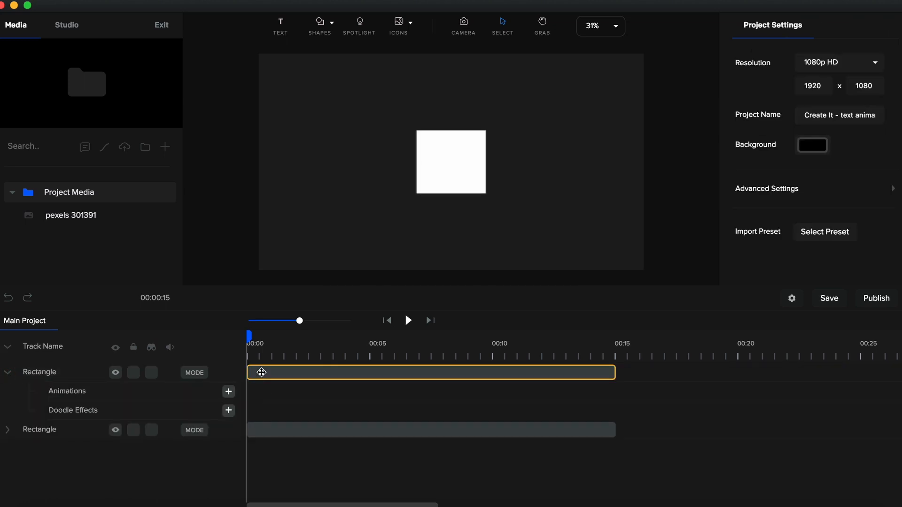
click(229, 392)
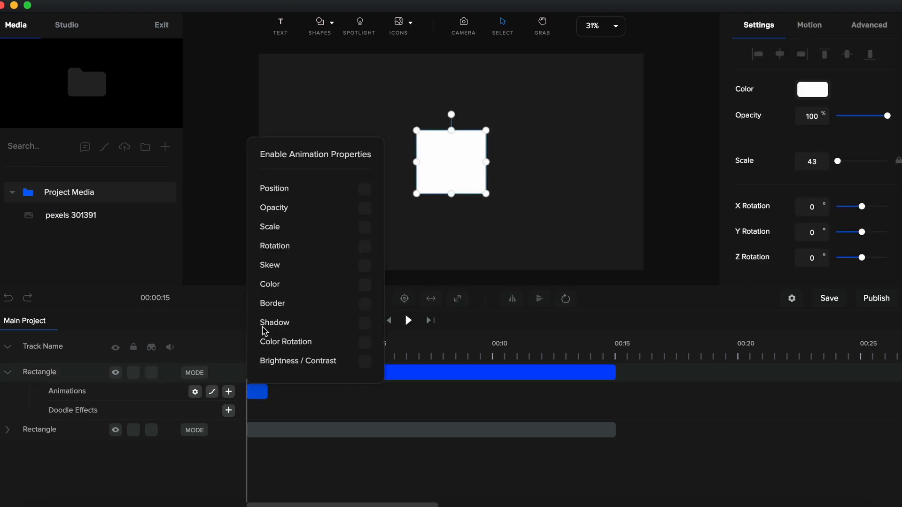
click(365, 190)
click(365, 208)
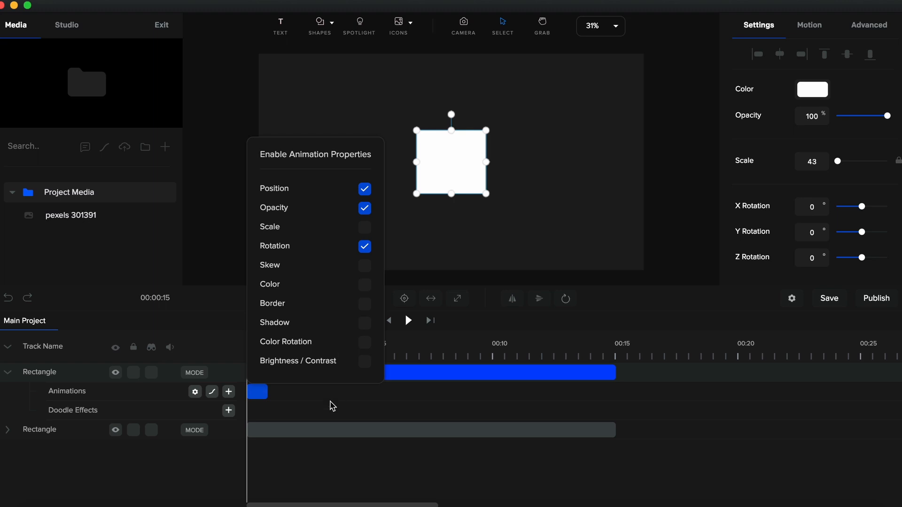
drag(266, 403, 270, 400)
Step: Duplicate the animated white rectangle and delete the animation from the lower copy
click(325, 378)
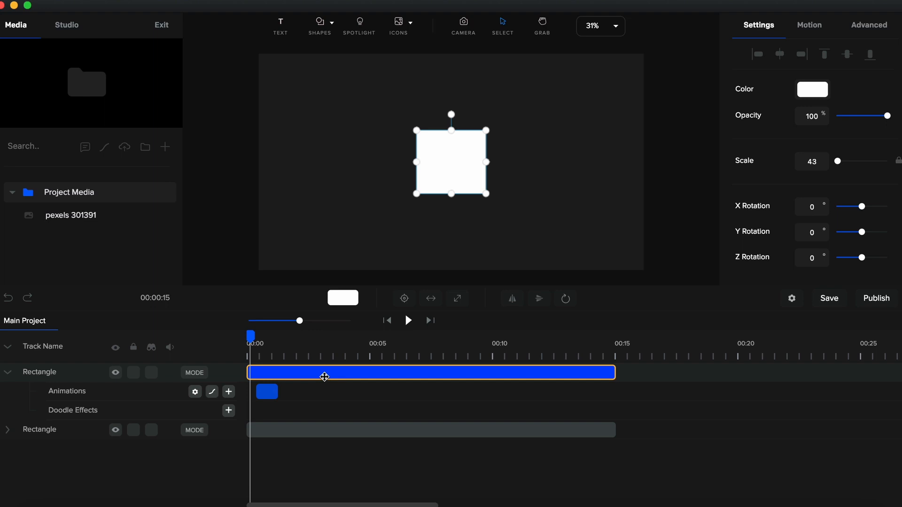
key(super+v)
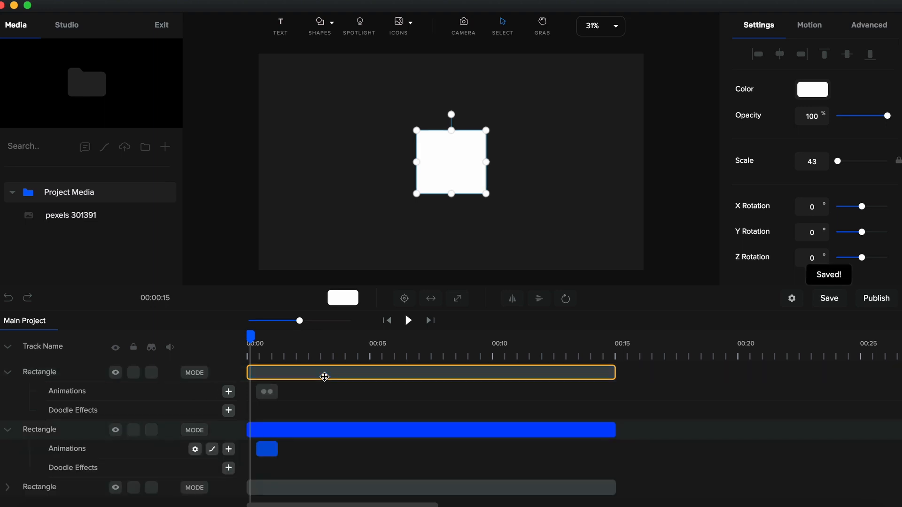
click(270, 452)
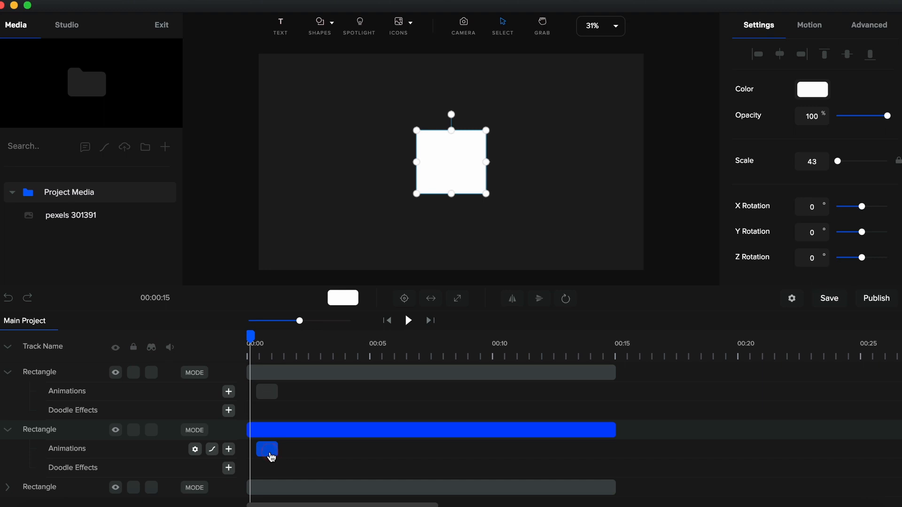
key(Delete)
Step: Colour the lower copy of the rectangle with the favourite yellow #FDCF09
click(265, 435)
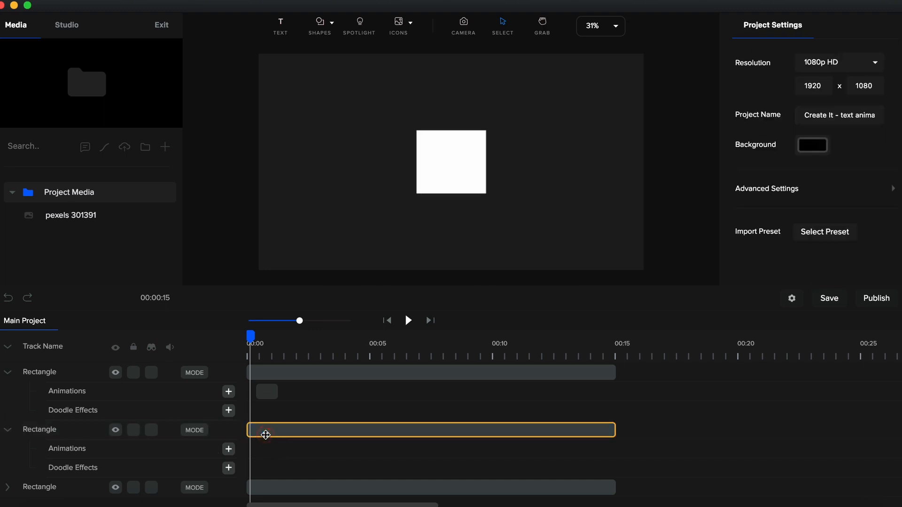
click(265, 435)
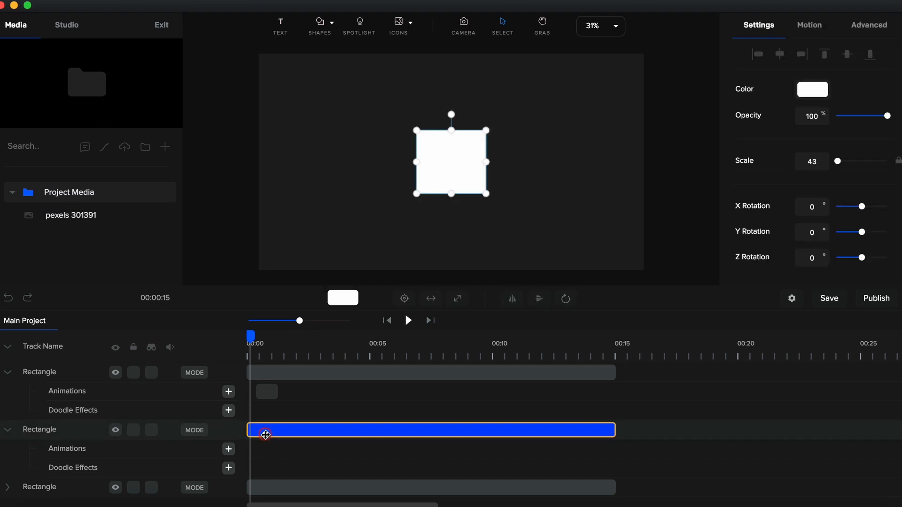
click(813, 90)
click(781, 85)
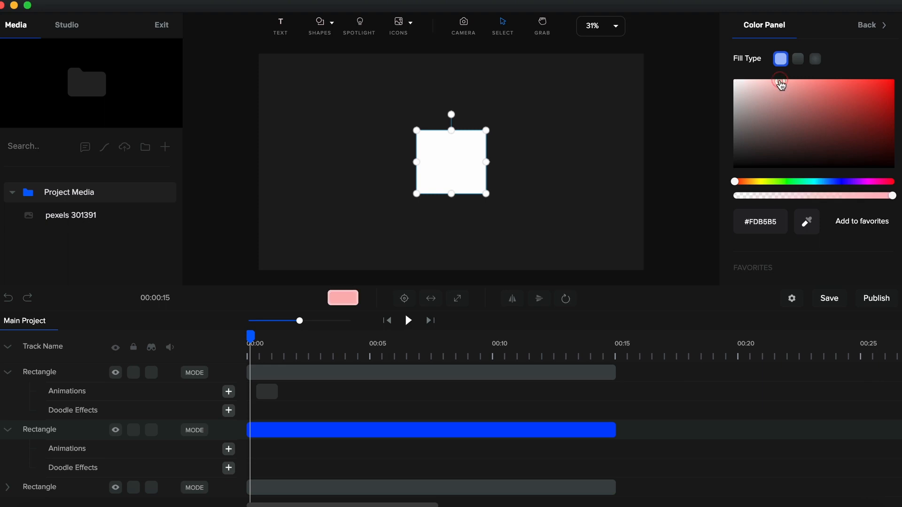
scroll(794, 148, down, 2)
scroll(794, 148, down, 2)
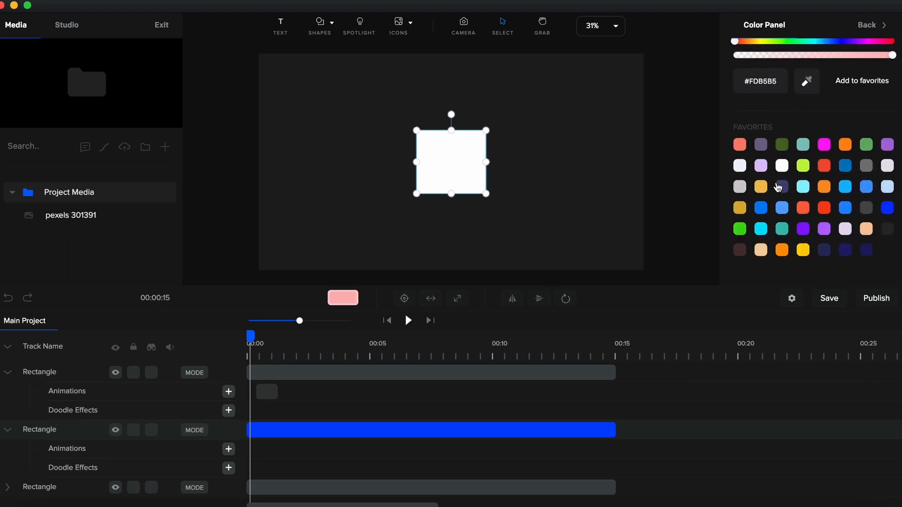
click(803, 251)
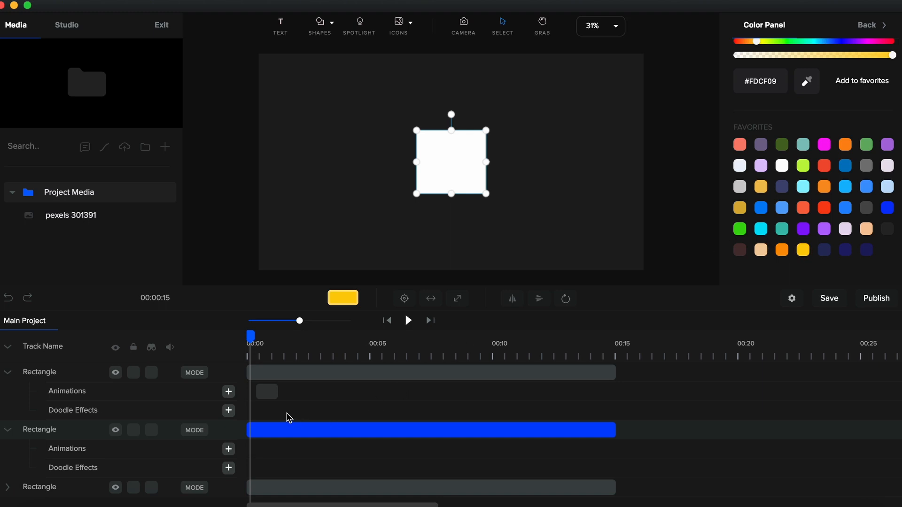
Step: Lock the yellow rectangle's track and the background rectangle's track, collapsing the yellow one
mouse_move(300, 373)
mouse_down()
mouse_move(324, 373)
mouse_move(300, 375)
mouse_up()
click(286, 427)
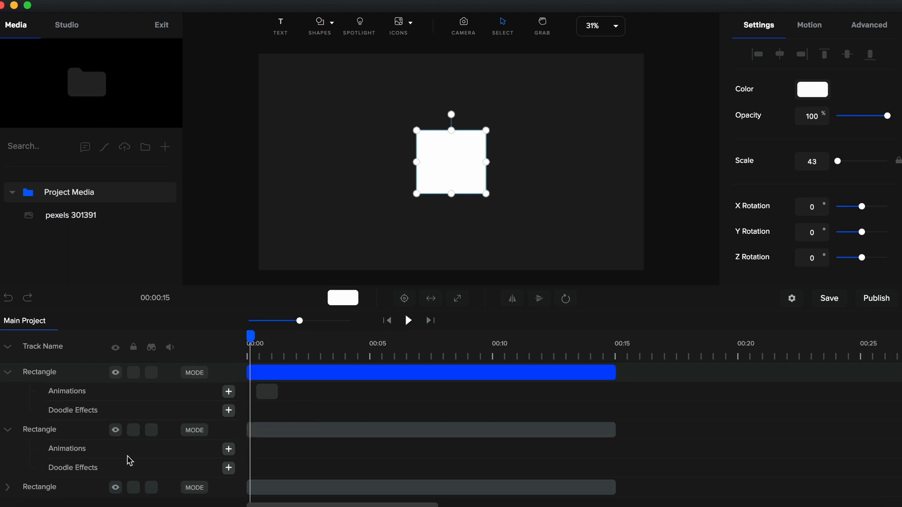
click(134, 431)
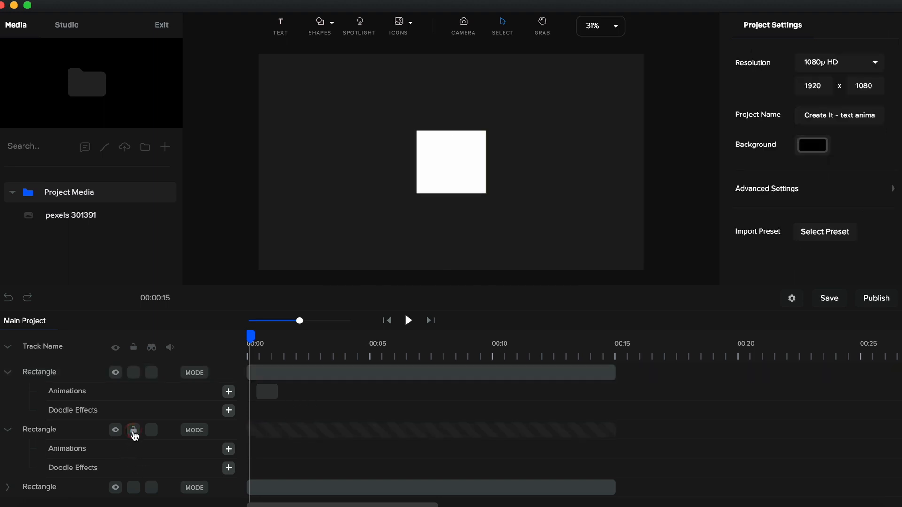
click(10, 429)
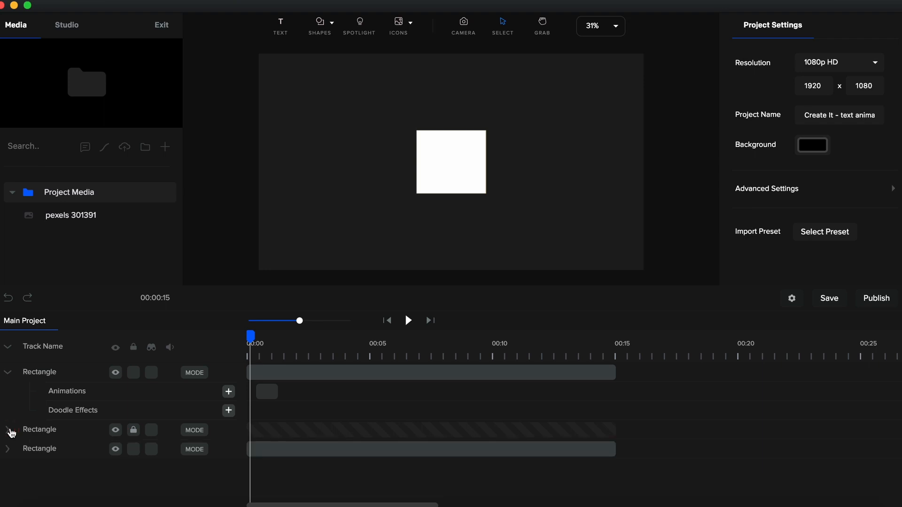
click(134, 450)
Step: Rename the background track BG, the yellow rectangle's track Guide Square and the animated rectangle's track White Square
double_click(48, 450)
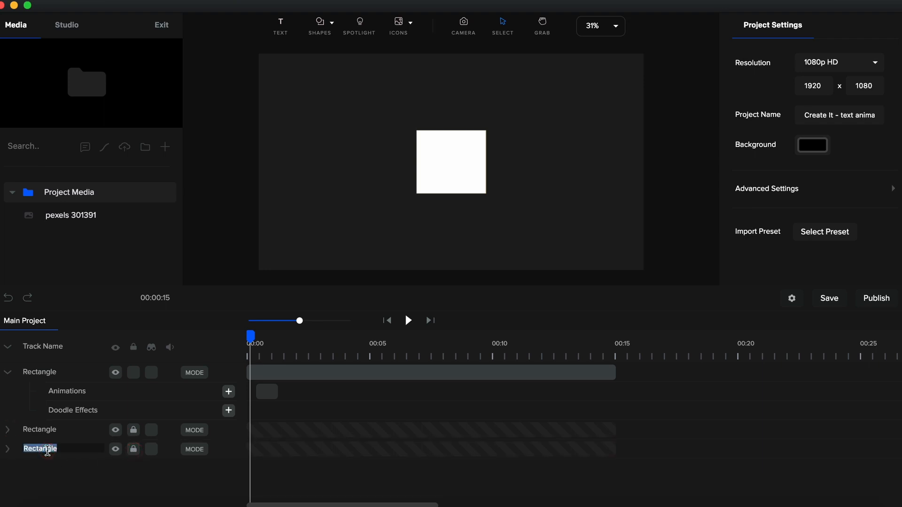
text(BG)
double_click(47, 430)
text(Guide Square)
key(Return)
double_click(40, 373)
text(W)
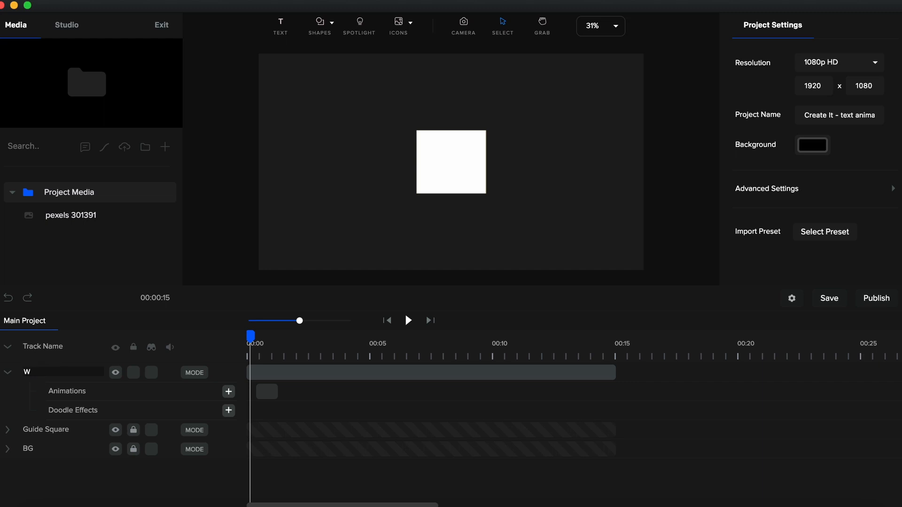
text(hite Square)
key(Return)
Step: At the start of its animation, move the White Square left until it sits just beside the Guide Square
click(266, 394)
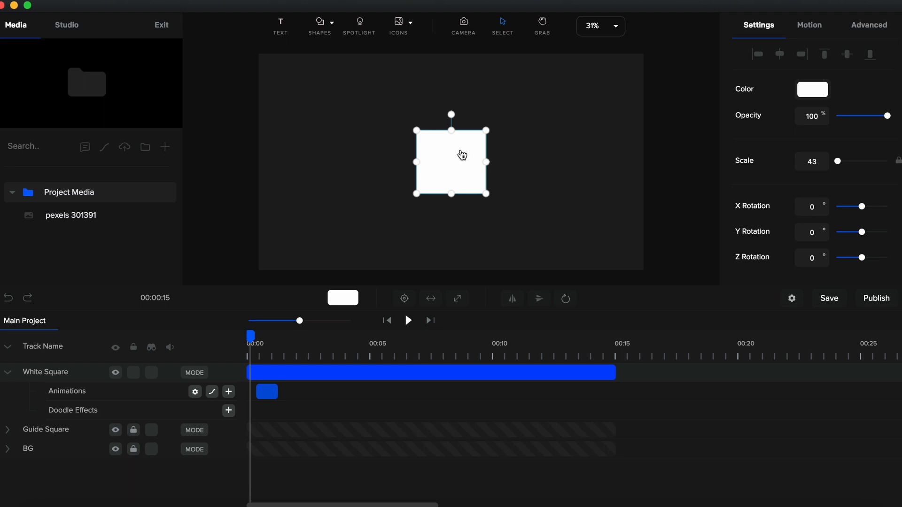
key(shift+Left)
key(shift+Left)
key(shift+Left)
key(shift+Left)
key(shift+Left)
key(shift+Left)
key(shift+Left)
key(shift+Left)
key(shift+Left)
key(shift+Left)
key(shift+Left)
key(shift+Left)
key(shift+Left)
key(shift+Left)
key(shift+Left)
key(shift+Left)
key(shift+Left)
key(shift+Left)
key(shift+Left)
key(shift+Left)
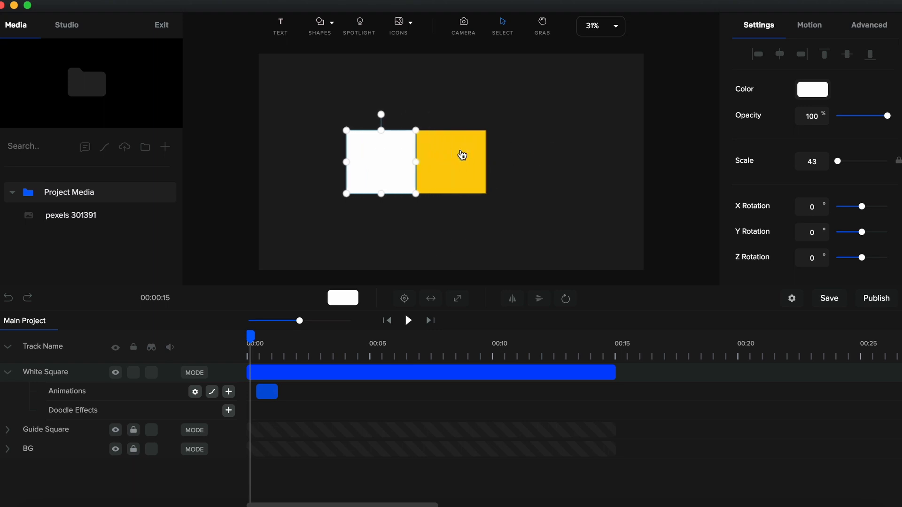
Step: Fine-adjust the White Square so its right edge sits flush against the Guide Square's left edge
scroll(416, 162, up, 10)
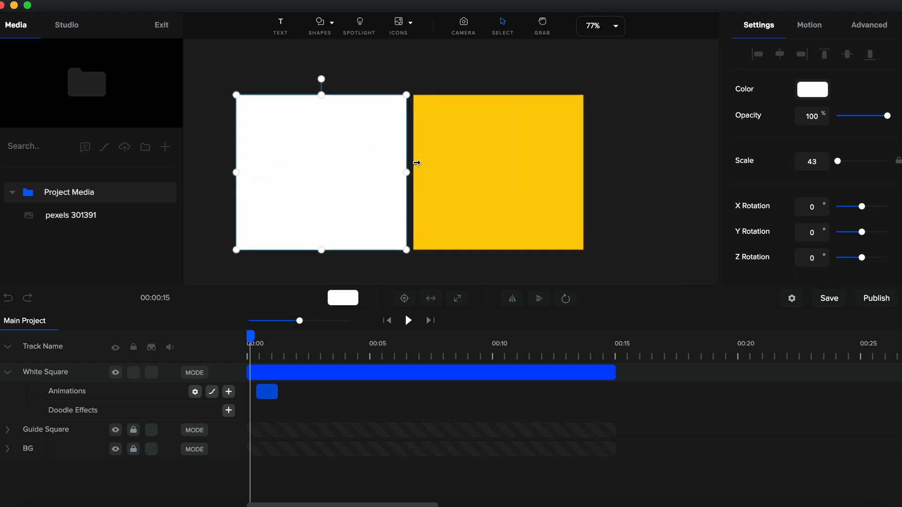
scroll(416, 163, up, 2)
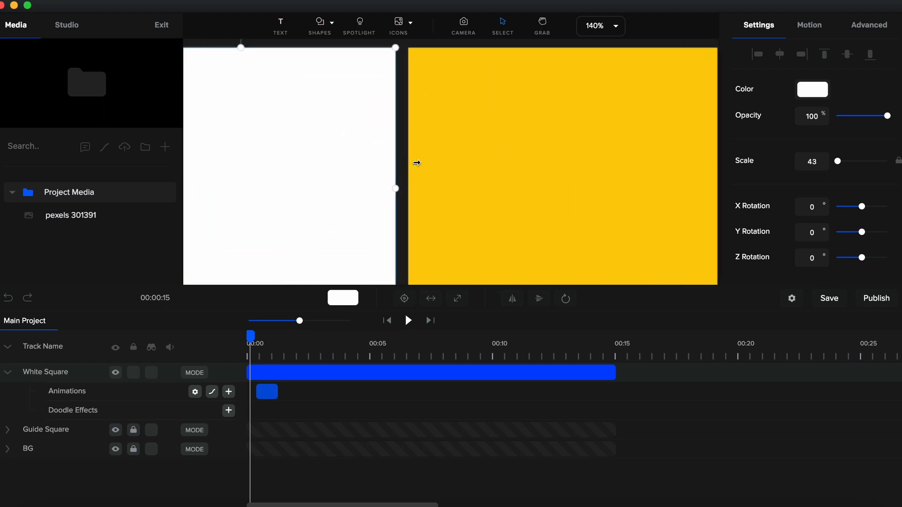
key(shift+Right)
key(Right)
key(Right)
key(Right)
key(Right)
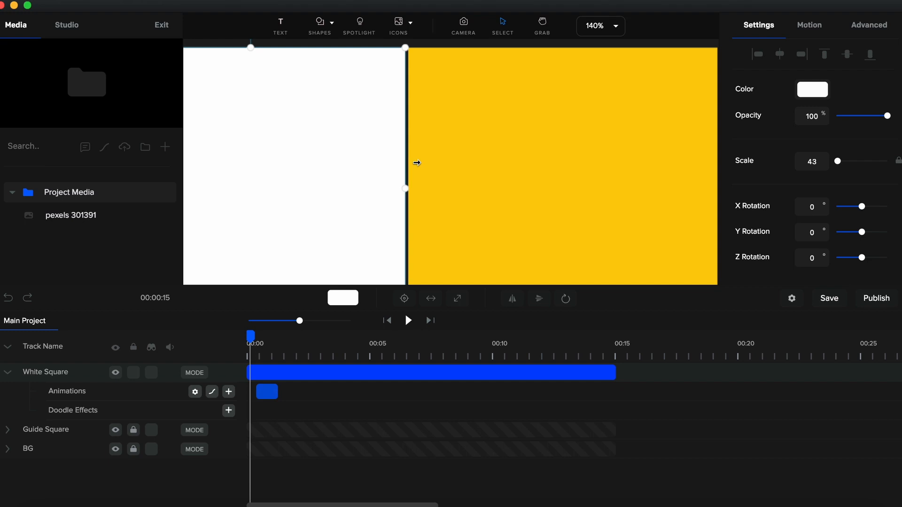
key(Right)
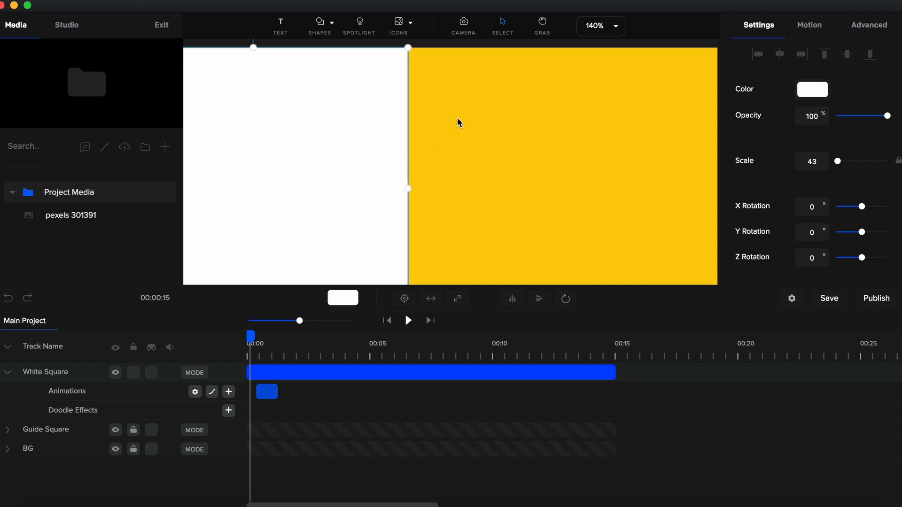
click(599, 29)
click(604, 54)
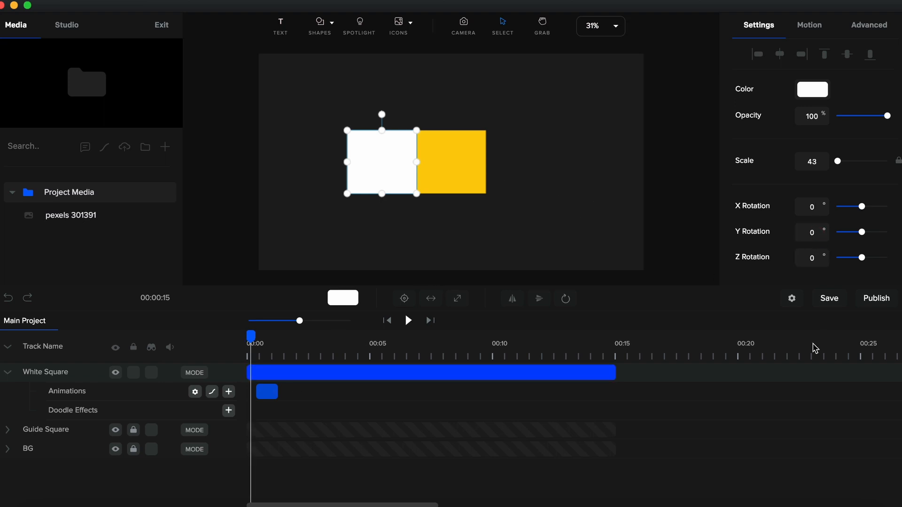
Step: Set the White Square's Y Rotation to -90° at the start of its animation
click(806, 233)
text(-9)
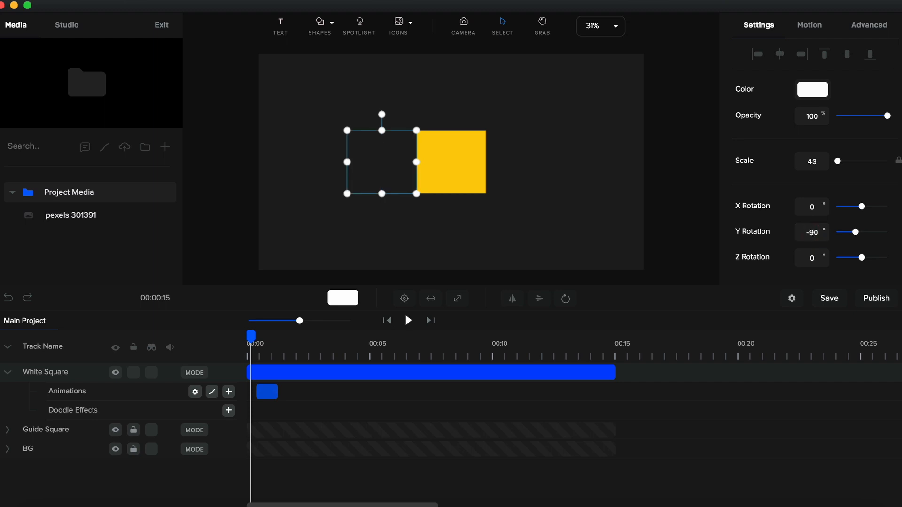
Step: After the end of its animation, nudge the White Square right until it fully covers the Guide Square
drag(250, 336, 290, 337)
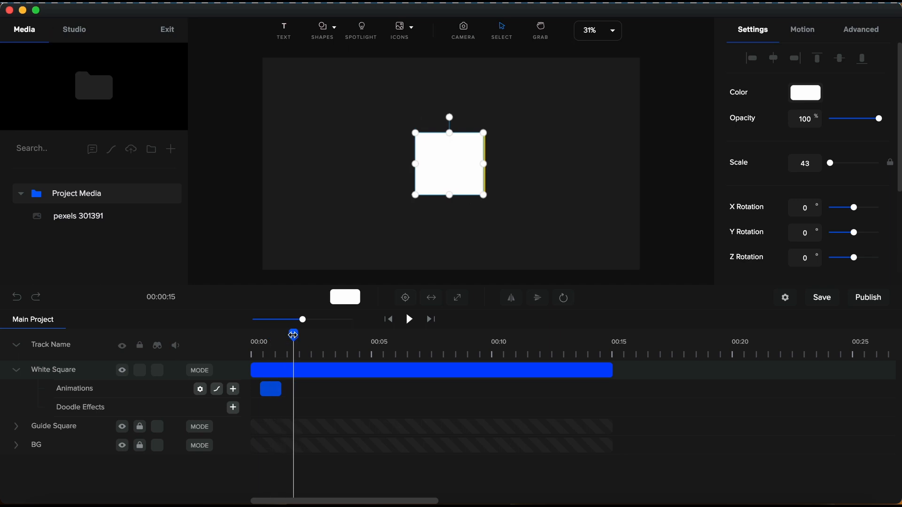
scroll(472, 184, up, 10)
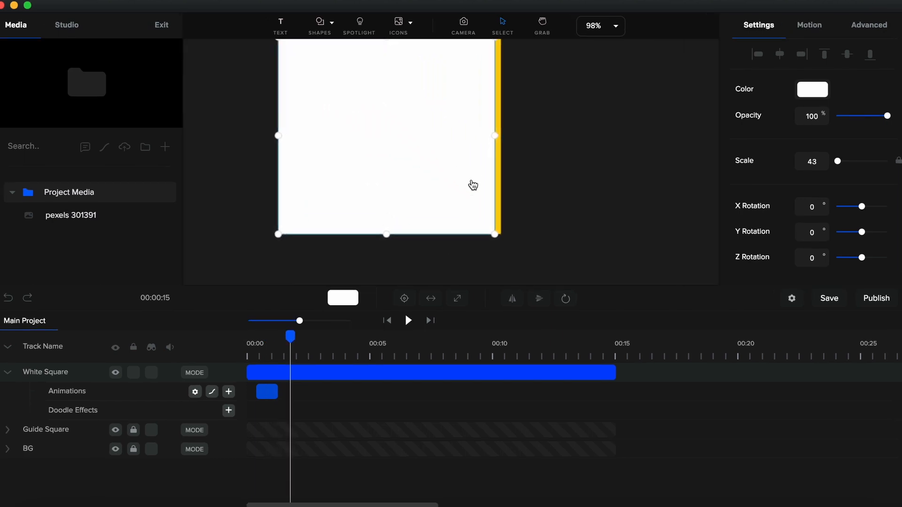
key(Right)
key(Right)
key(Right)
key(Right)
key(Right)
key(Right)
key(Right)
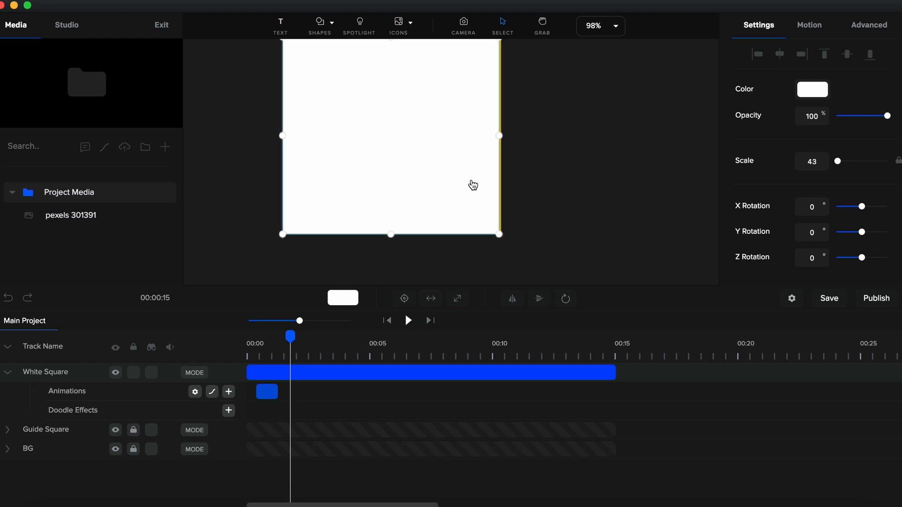
key(Right)
key(Right)
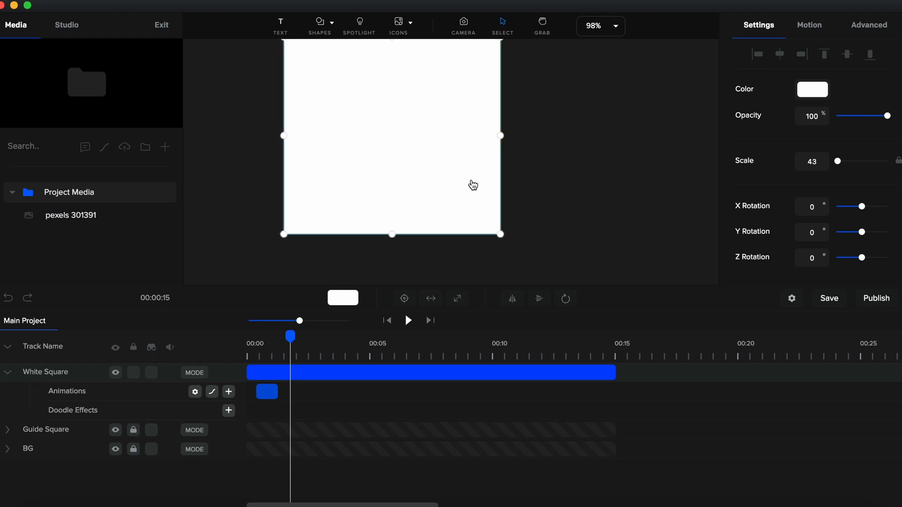
click(608, 26)
click(606, 55)
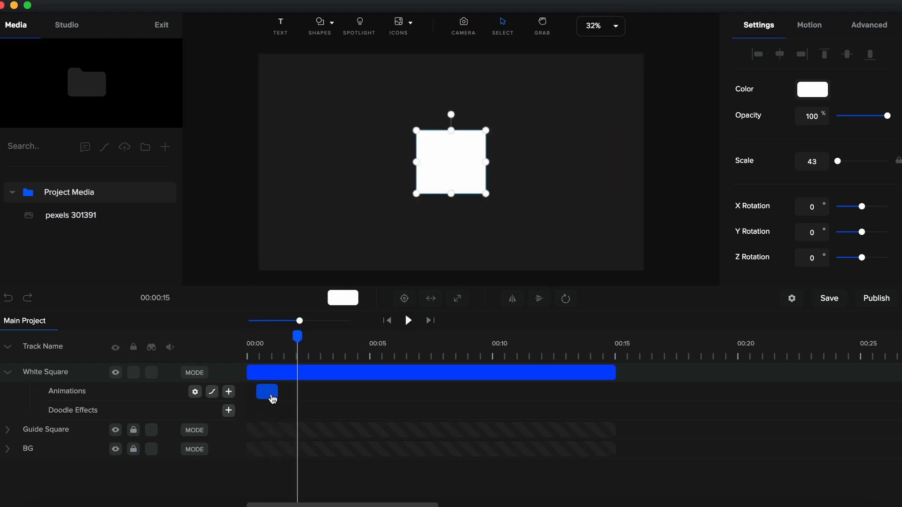
Step: Play the White Square's animation back from the start of the timeline
click(248, 358)
key(space)
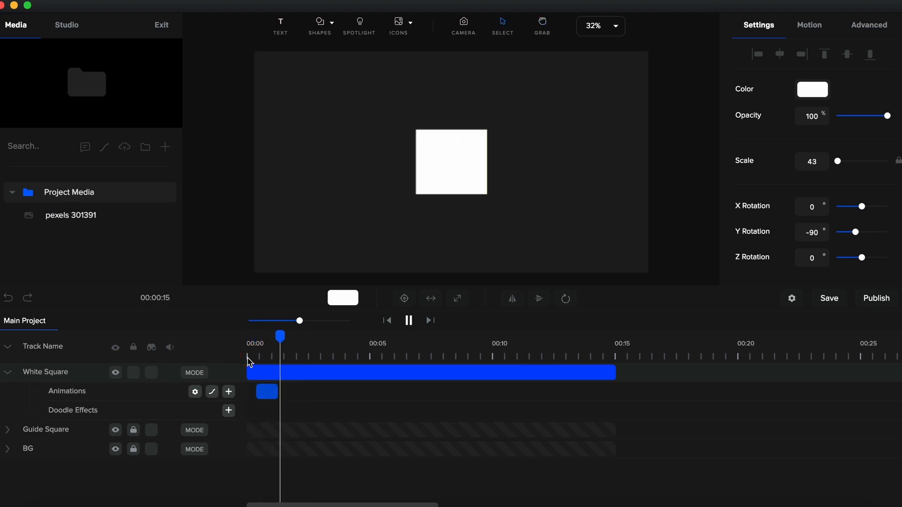
key(space)
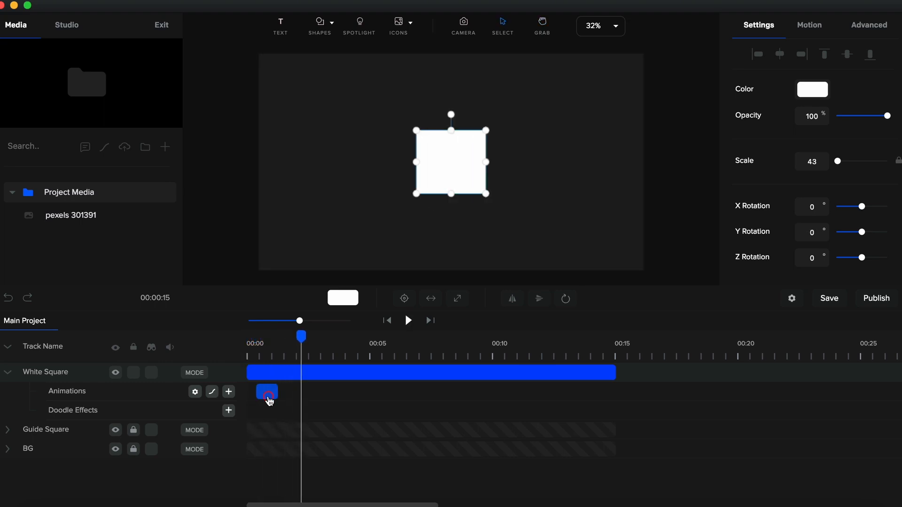
Step: Move the White Square's animation to the start of its track and add a second one with Position enabled directly after it
drag(269, 400, 264, 399)
click(229, 391)
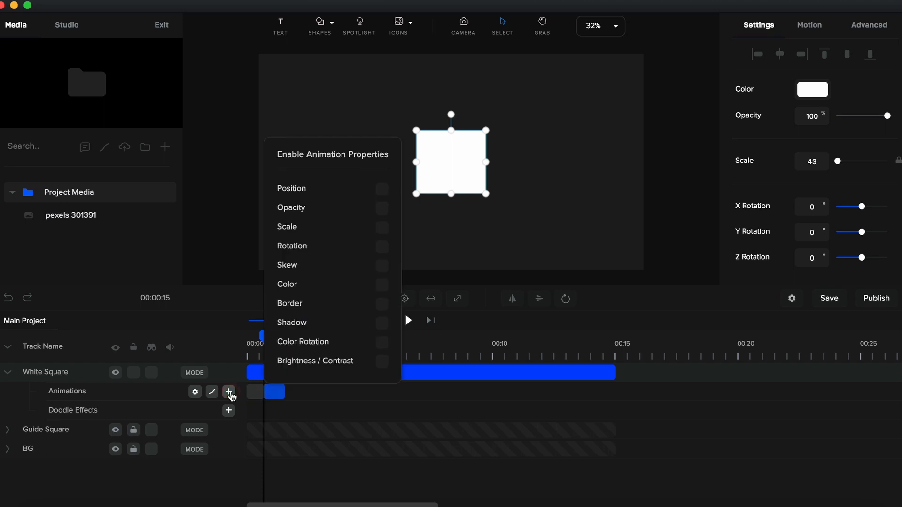
click(382, 189)
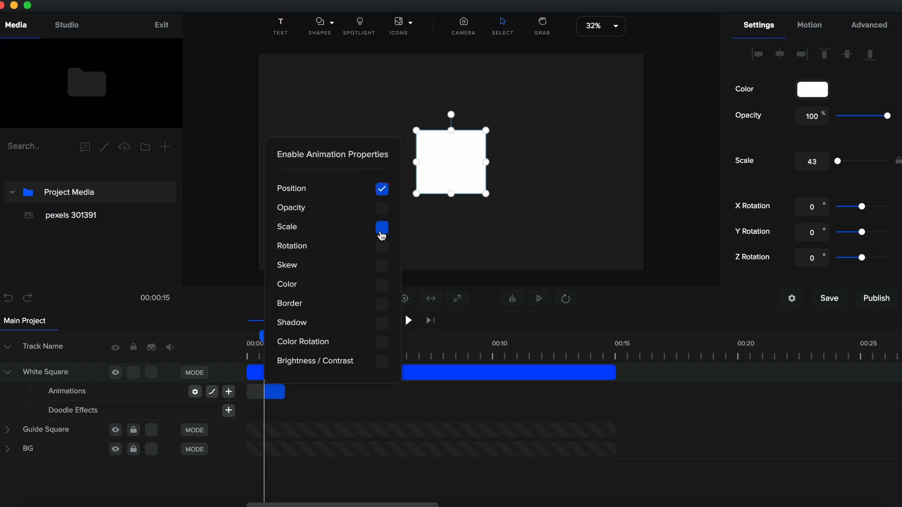
click(212, 392)
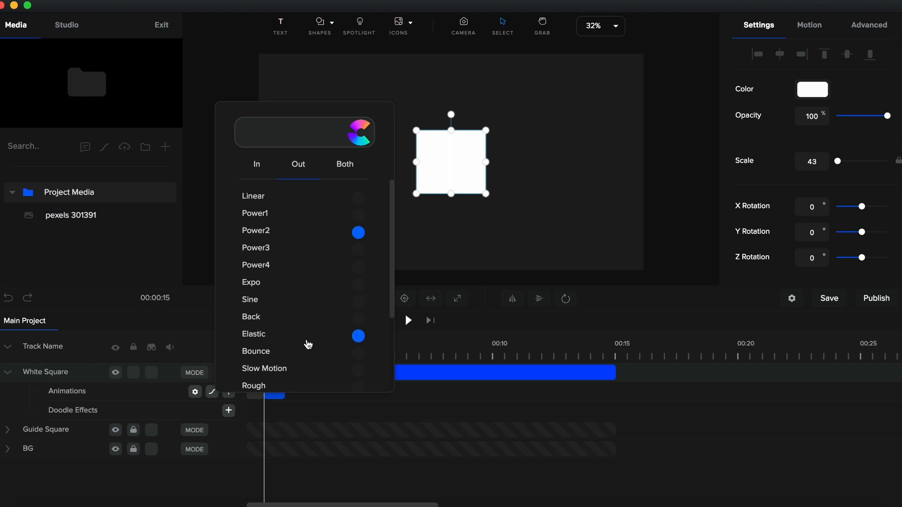
click(311, 407)
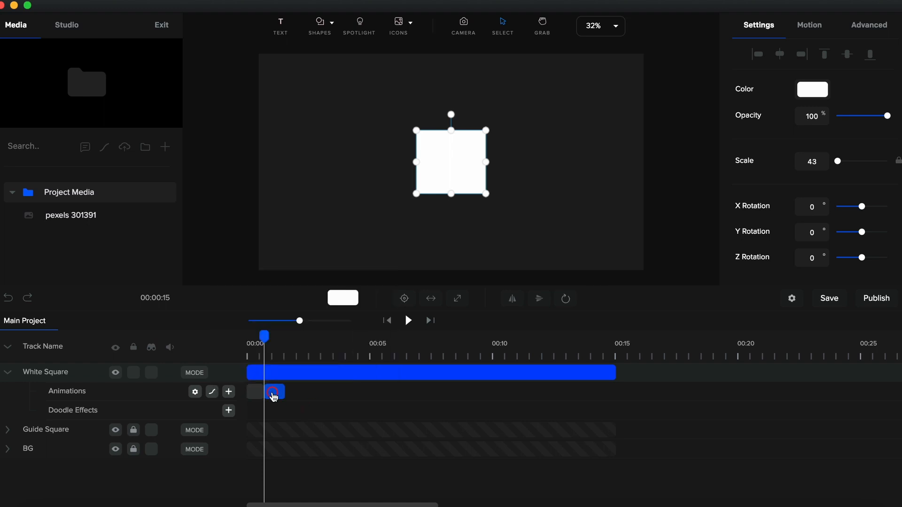
Step: Offset the White Square slightly left between its two animations, with the second animation placed directly after the first
drag(276, 393, 288, 394)
click(272, 356)
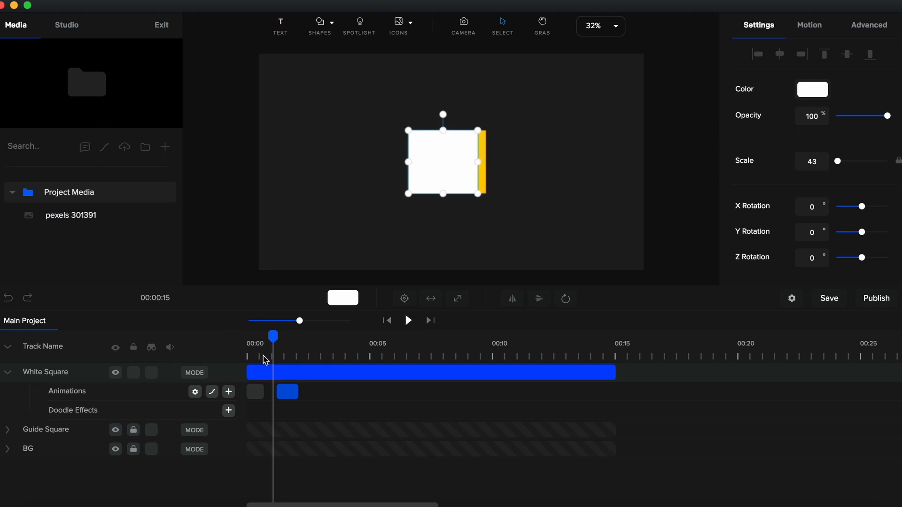
click(248, 356)
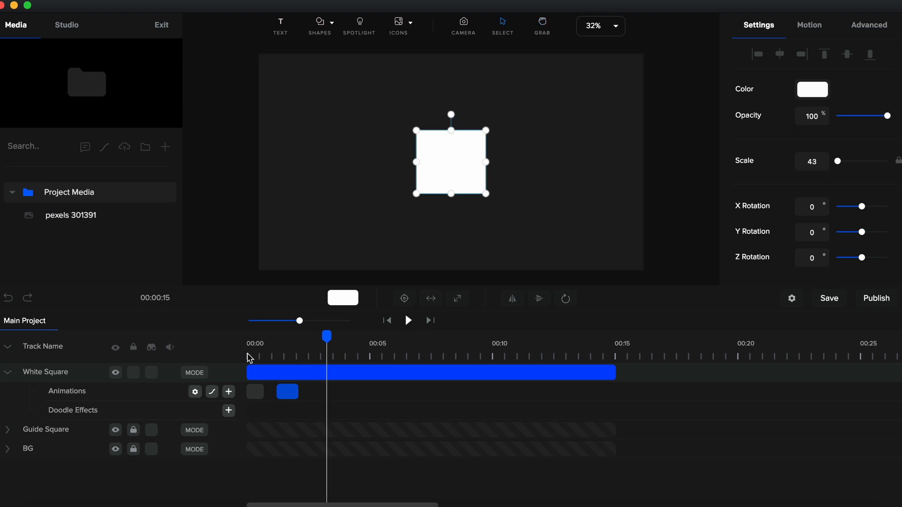
drag(288, 394, 276, 400)
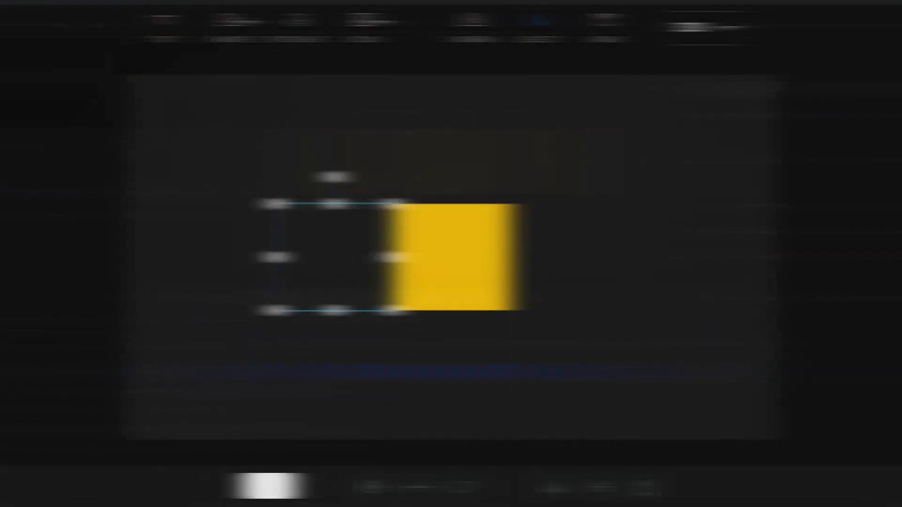
key(space)
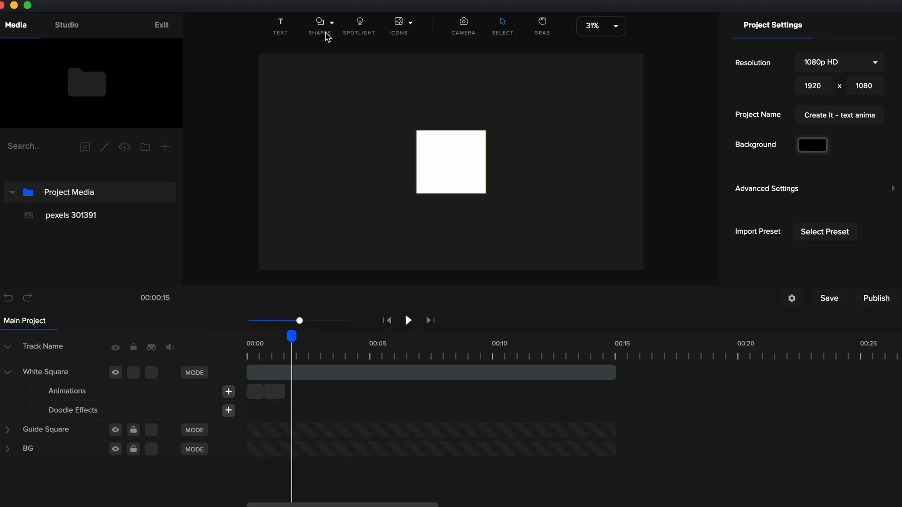
Step: Add a text element over the White Square that reads Create
click(281, 24)
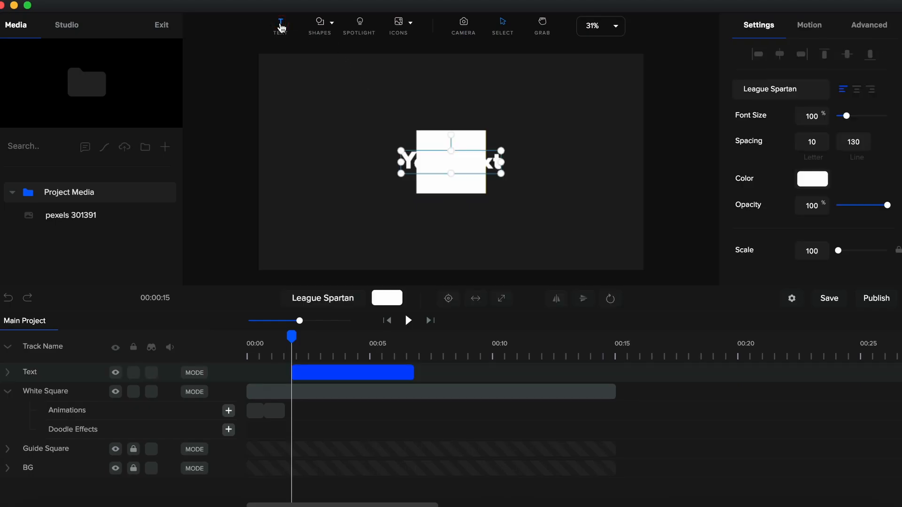
double_click(470, 167)
key(super+a)
Step: Set the Create text's color to the dark background color #1F1F1F by sampling it from the canvas
click(816, 178)
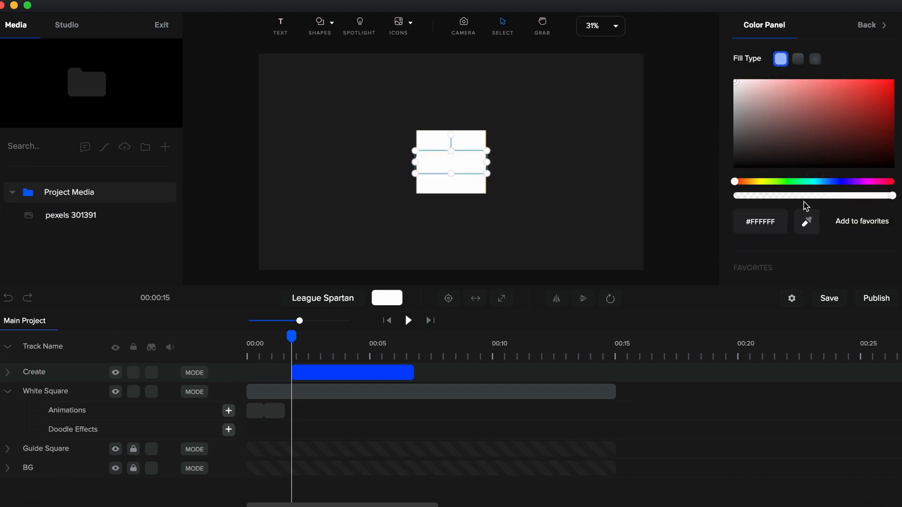
click(806, 221)
click(543, 192)
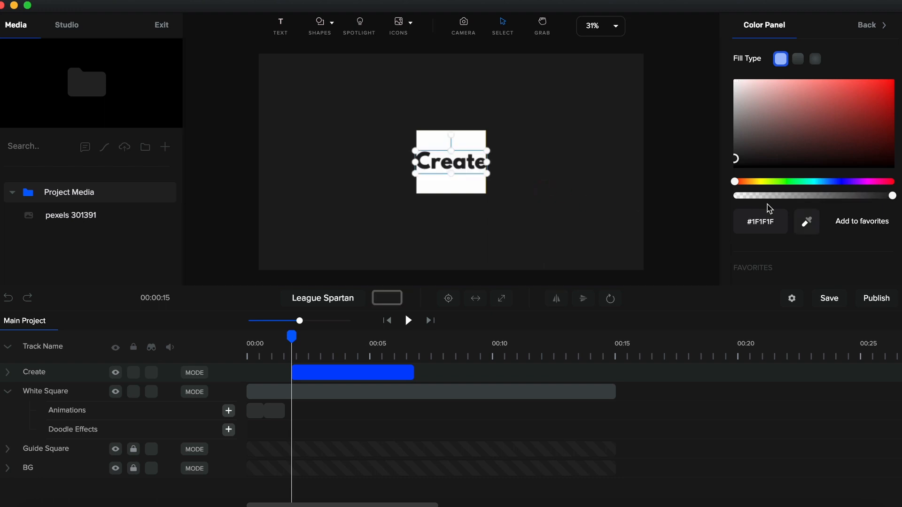
Step: Scale the Create text down to 79 and place it centered in the upper half of the White Square
scroll(482, 173, up, 4)
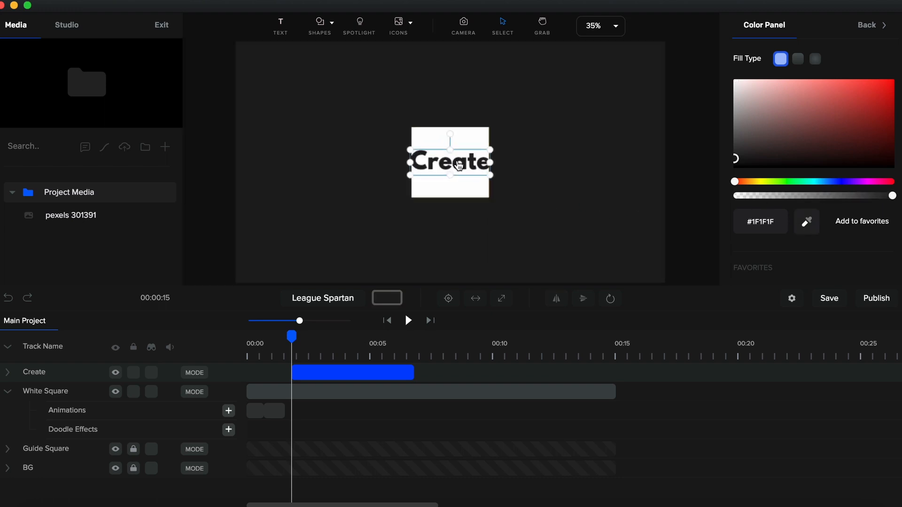
drag(508, 146, 483, 155)
mouse_move(449, 172)
mouse_down()
mouse_move(463, 139)
mouse_move(461, 159)
mouse_up()
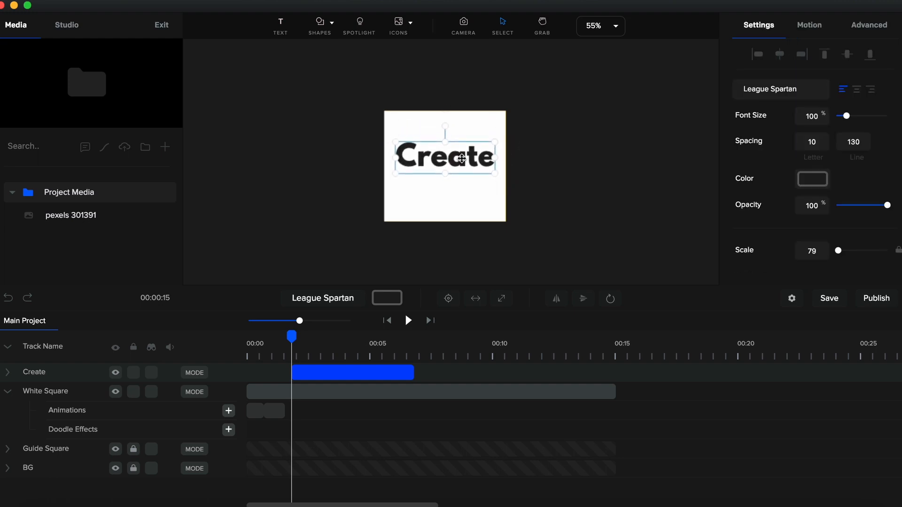
click(449, 299)
key(Up)
key(Up)
key(Up)
key(Up)
key(Up)
key(Up)
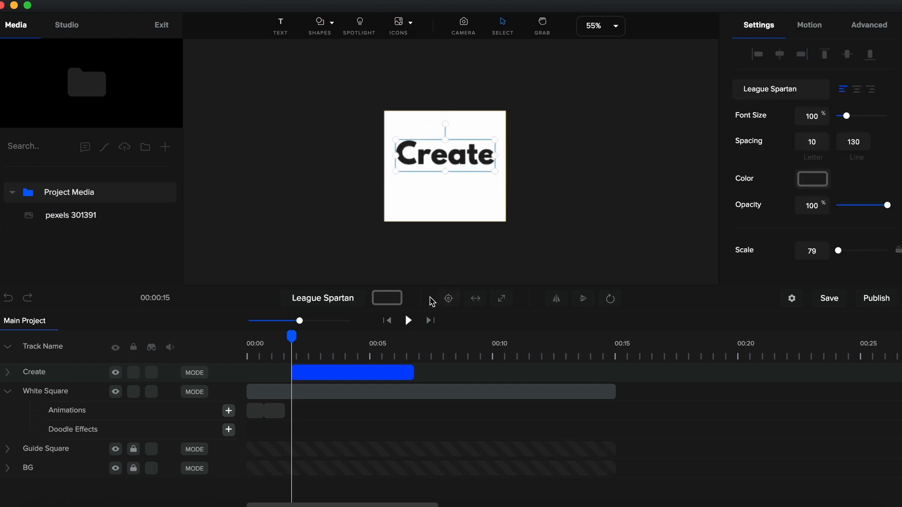
Step: Duplicate the Create text and move the copy down to sit just below the original
key(super+c)
key(super+v)
click(358, 369)
key(Down)
key(Down)
key(Down)
key(Down)
key(Down)
key(Down)
key(Down)
key(Down)
key(Down)
key(Down)
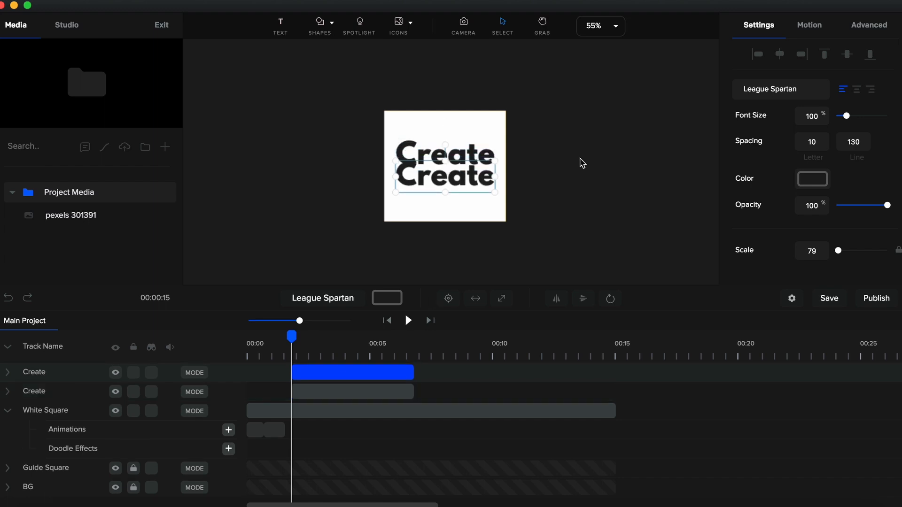
Step: Change the lower text's wording to Visuals and set its font to Mont Heavy
key(Return)
text(Visuals)
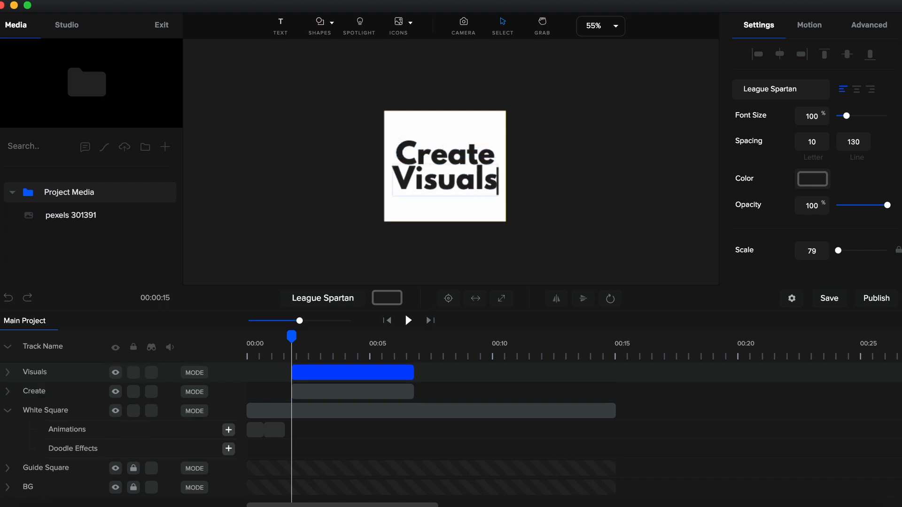
click(813, 92)
scroll(799, 155, down, 3)
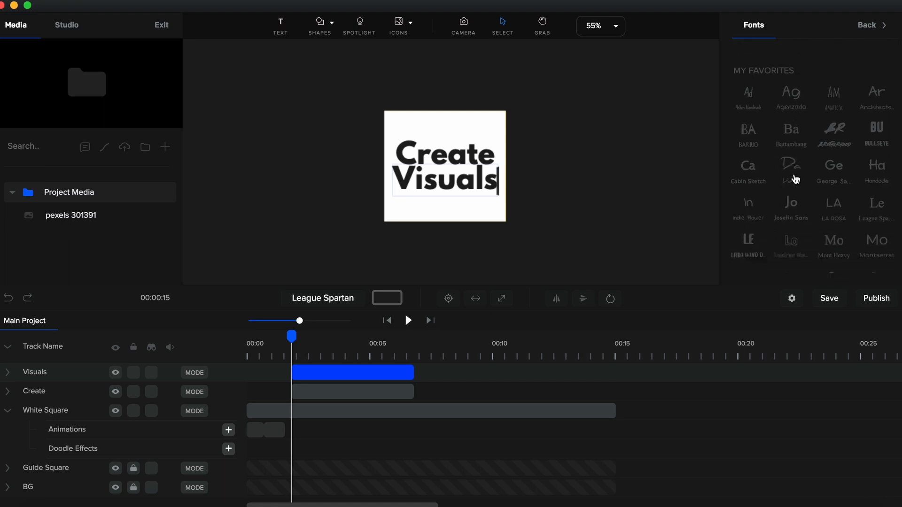
scroll(855, 212, down, 1)
click(834, 212)
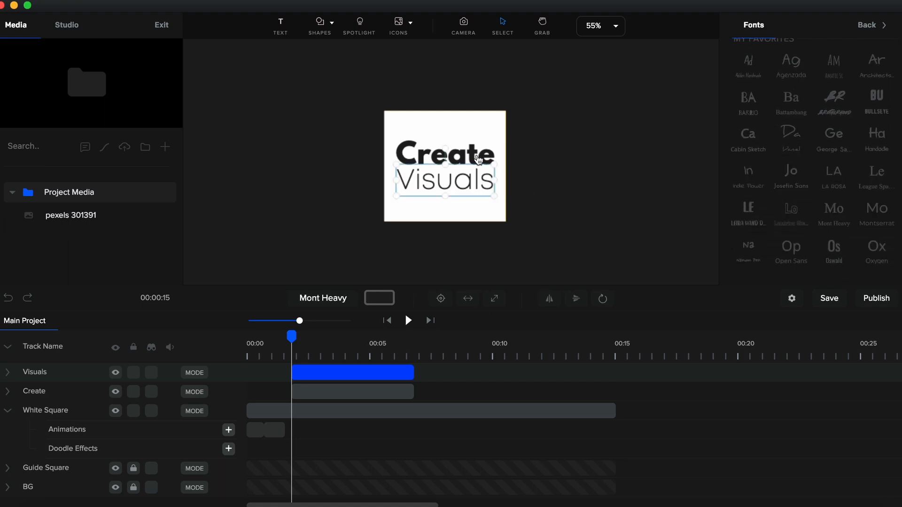
Step: Set the Create text's font to Mont Heavy to match the Visuals text
click(478, 160)
click(799, 89)
scroll(841, 226, down, 5)
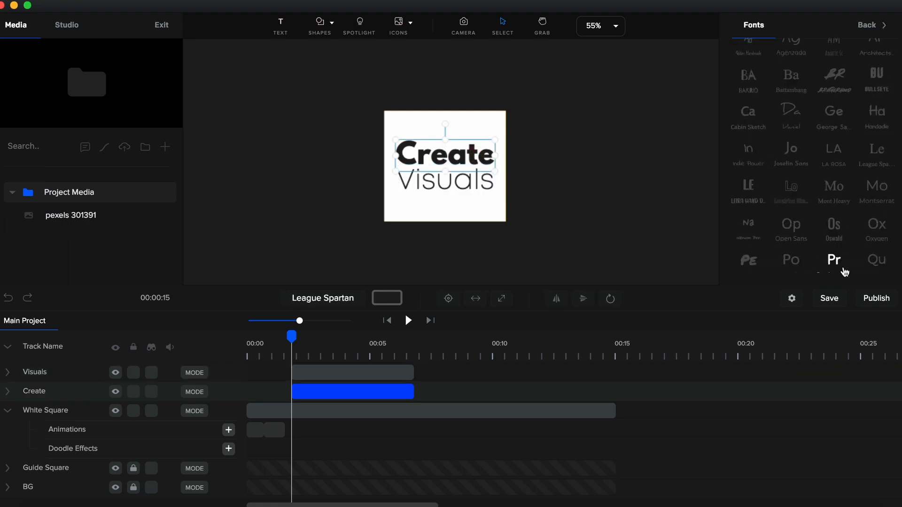
click(840, 186)
click(557, 185)
click(462, 161)
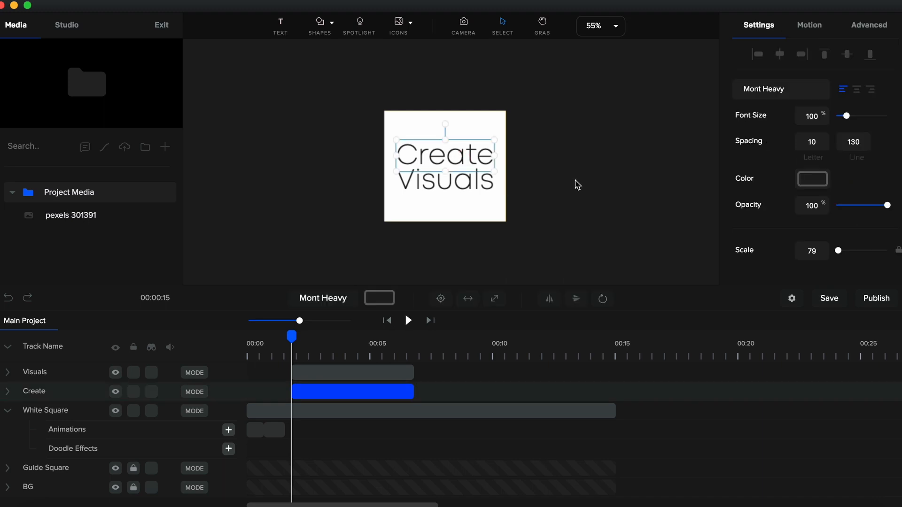
Step: Change the Create text's font weight to Heavy
scroll(578, 185, down, 2)
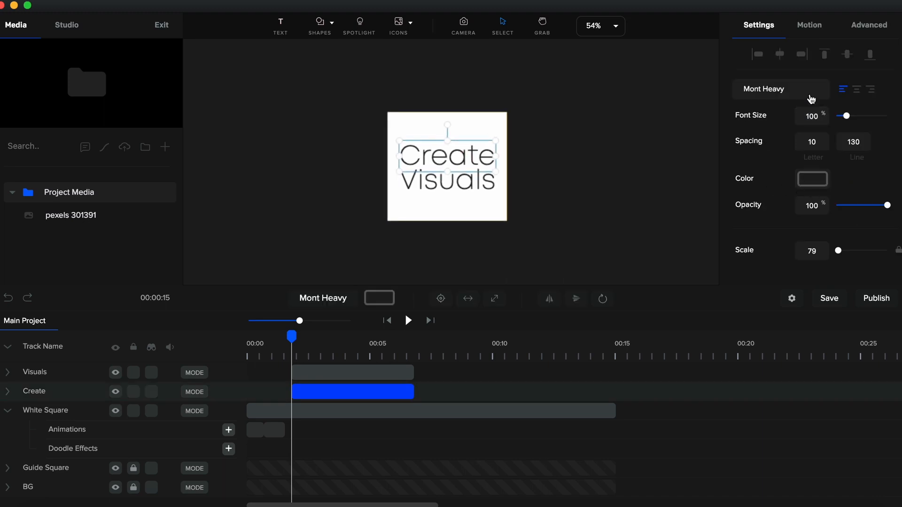
click(812, 98)
click(884, 59)
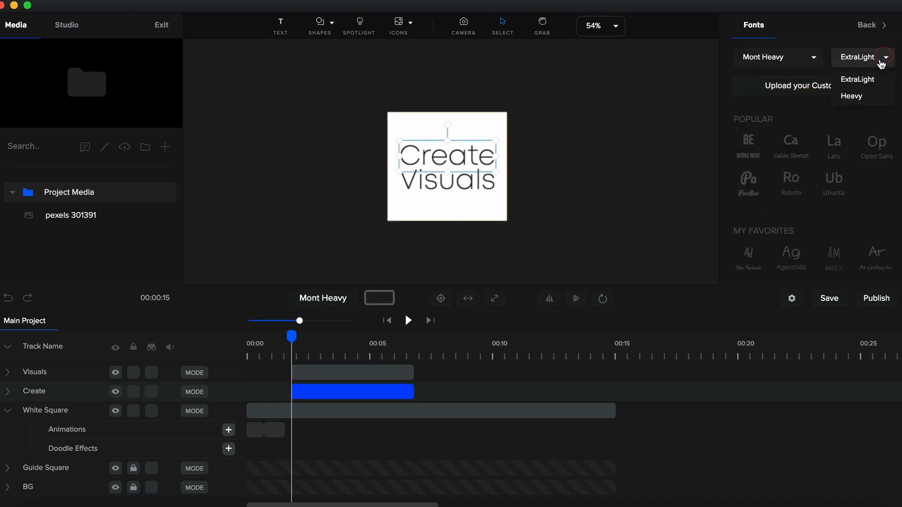
click(860, 96)
click(639, 171)
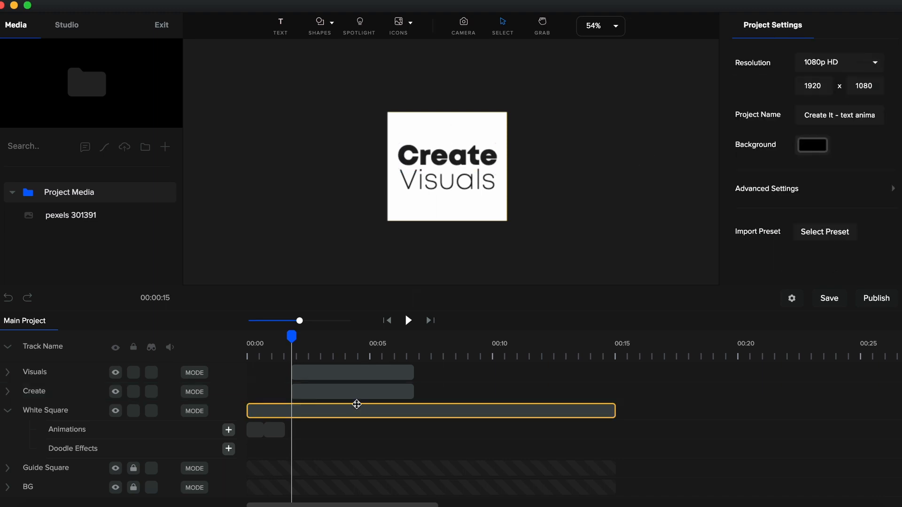
Step: Move the Create and Visuals clips to the start of the timeline and return the playhead there
drag(353, 392, 294, 374)
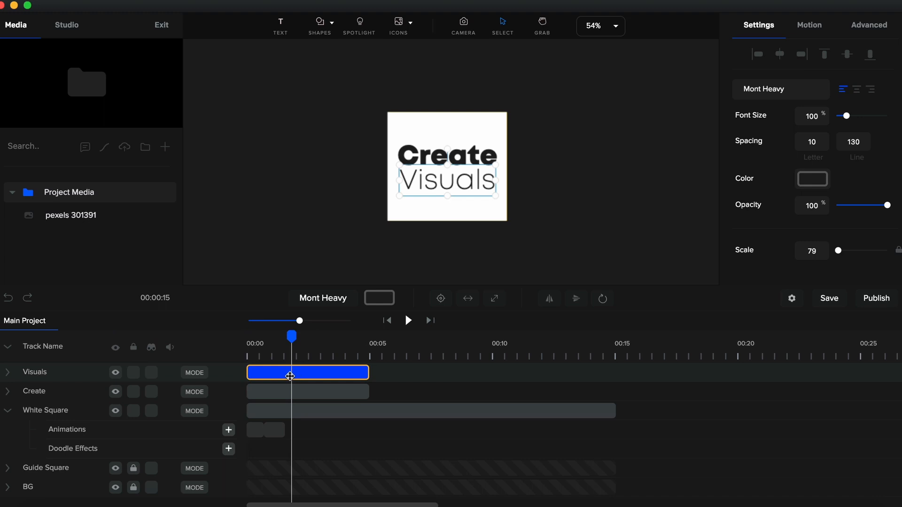
click(247, 357)
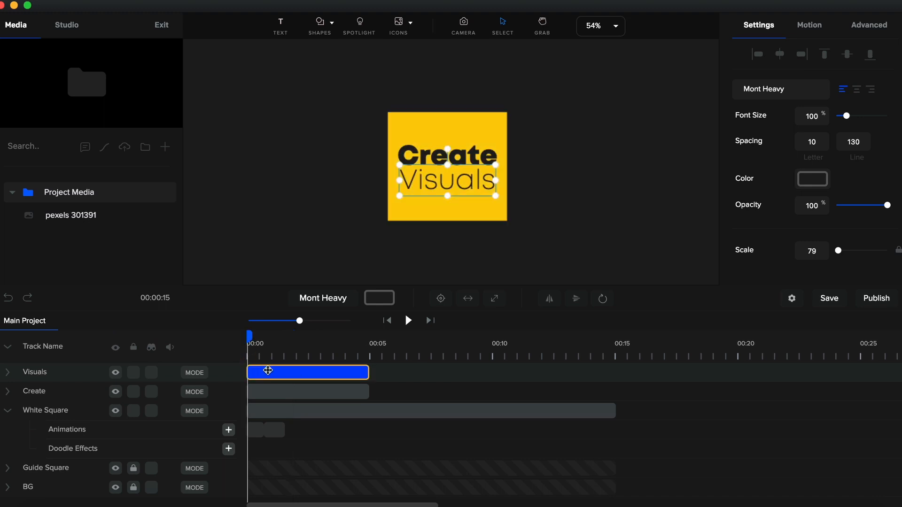
Step: Add an animation at the start of the Create text's track with Position, Opacity and Rotation enabled
click(267, 391)
click(9, 412)
click(7, 391)
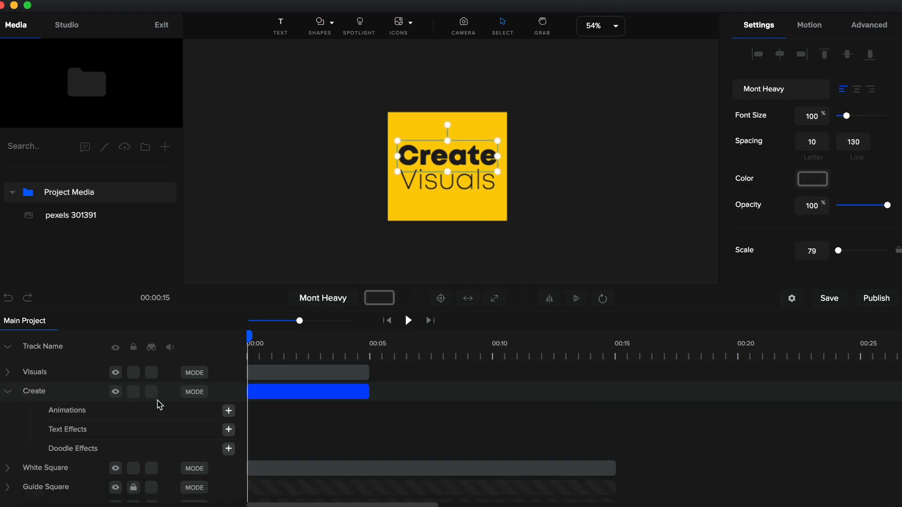
click(229, 411)
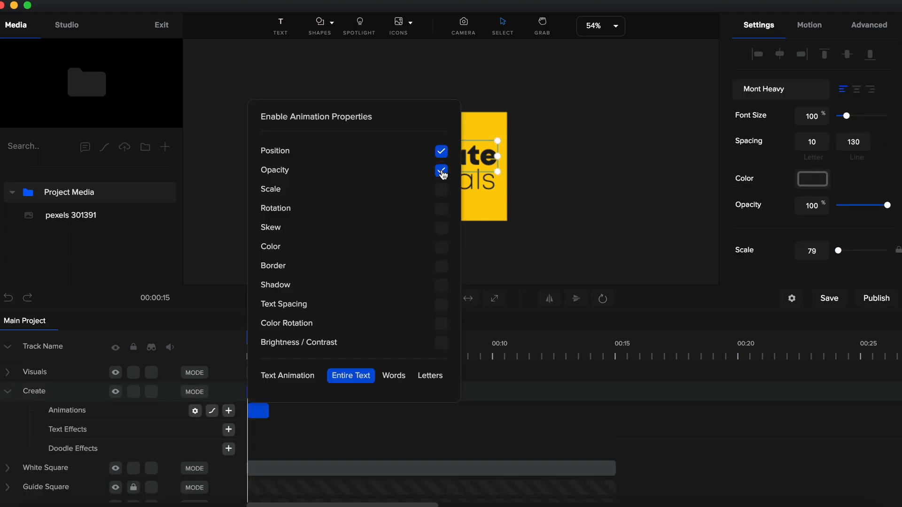
click(442, 209)
click(325, 423)
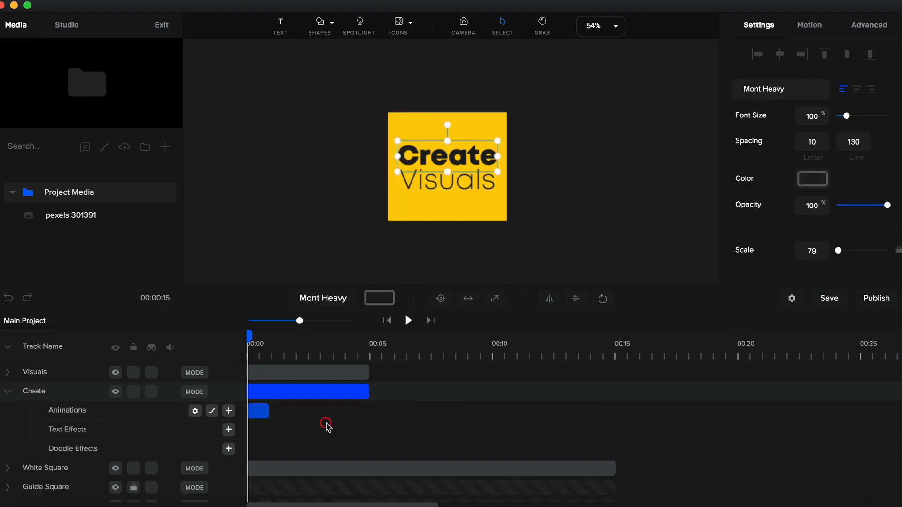
Step: Shift the White Square's first animation earlier and set the square's opacity to 10% at the start of the timeline
scroll(288, 424, down, 1)
click(8, 455)
mouse_move(279, 478)
mouse_down()
mouse_move(302, 479)
mouse_move(268, 479)
mouse_up()
double_click(818, 117)
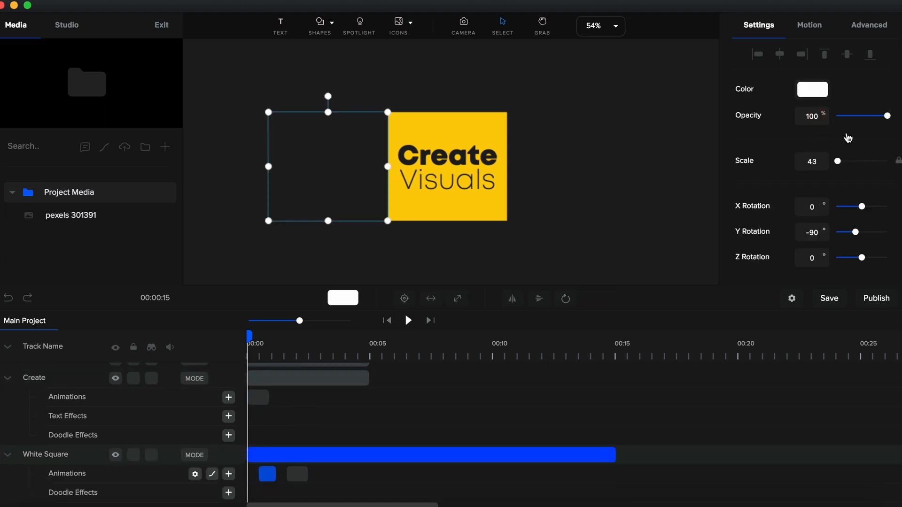
text(1)
key(Return)
Step: Set the White Square's opacity to 100% at about 1.5 seconds
click(283, 356)
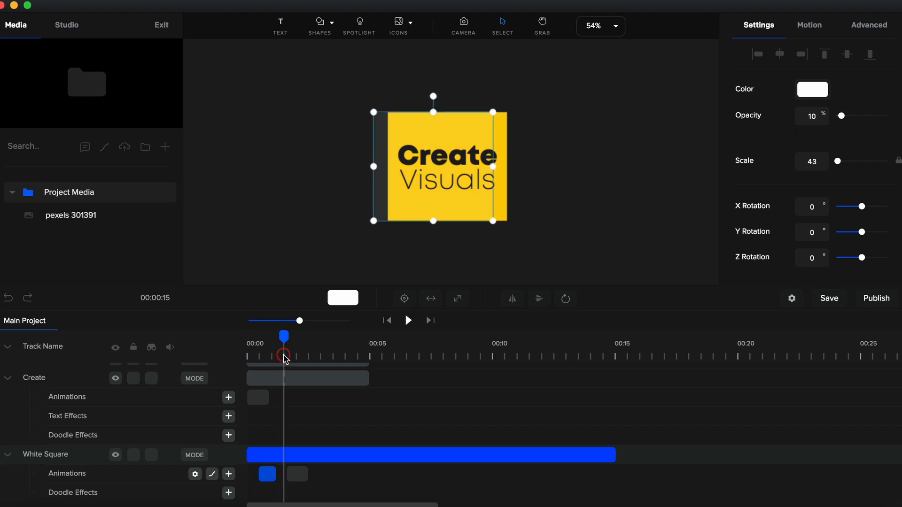
click(816, 117)
text(0)
key(Return)
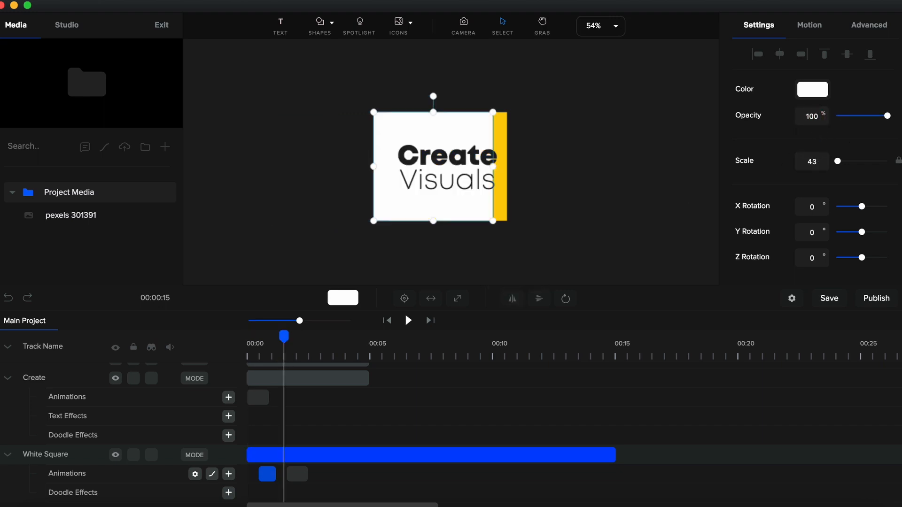
Step: Place the White Square's two animations back to back at the timeline start and shift the Create text's animation slightly later
mouse_move(268, 483)
mouse_down()
mouse_move(257, 483)
mouse_move(272, 486)
mouse_up()
click(296, 483)
click(250, 361)
drag(257, 406, 267, 408)
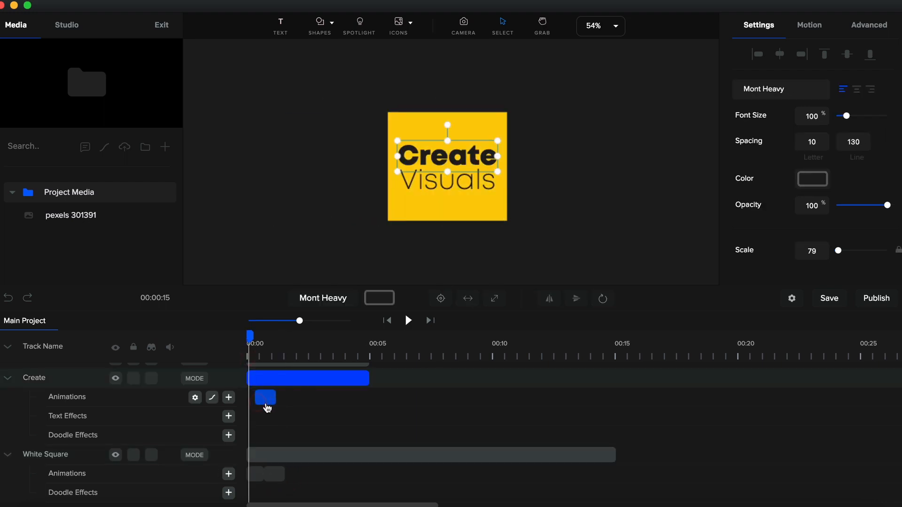
Step: With the playhead near the start, move the Create text left until it lies completely outside the yellow square
click(287, 357)
click(253, 359)
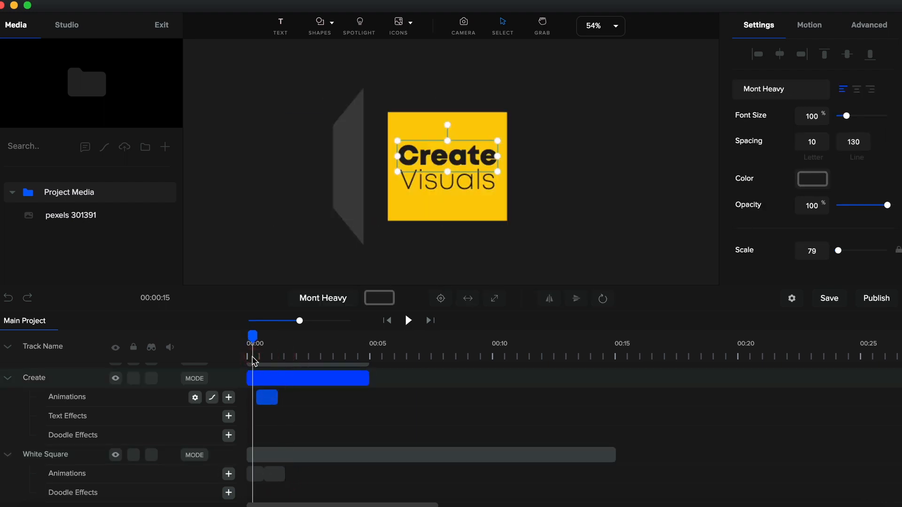
key(Left)
key(Left)
key(Left)
key(Left)
key(Left)
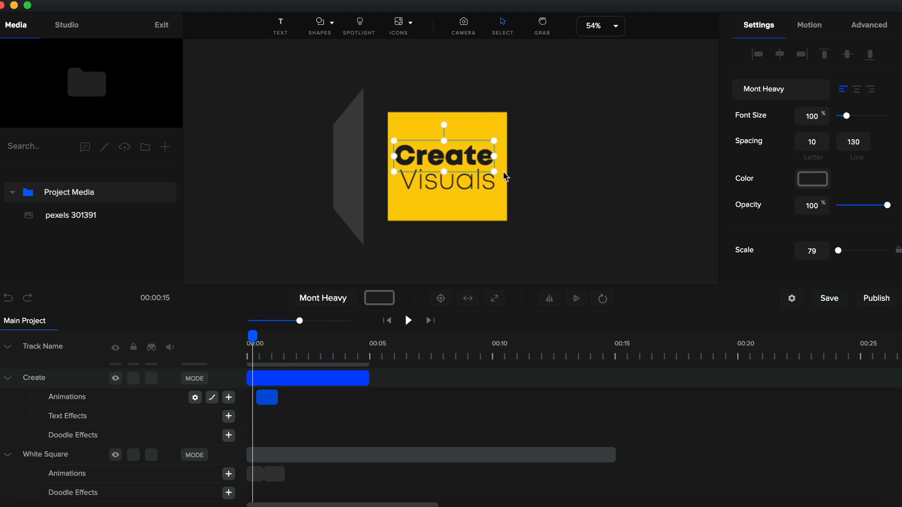
key(Left)
key(Left)
key(Left)
key(Left)
key(Left)
key(Left)
key(Left)
key(Left)
key(Left)
key(Left)
key(Left)
key(Left)
key(Left)
key(Left)
key(Left)
key(Left)
key(Left)
key(Left)
key(Left)
key(Left)
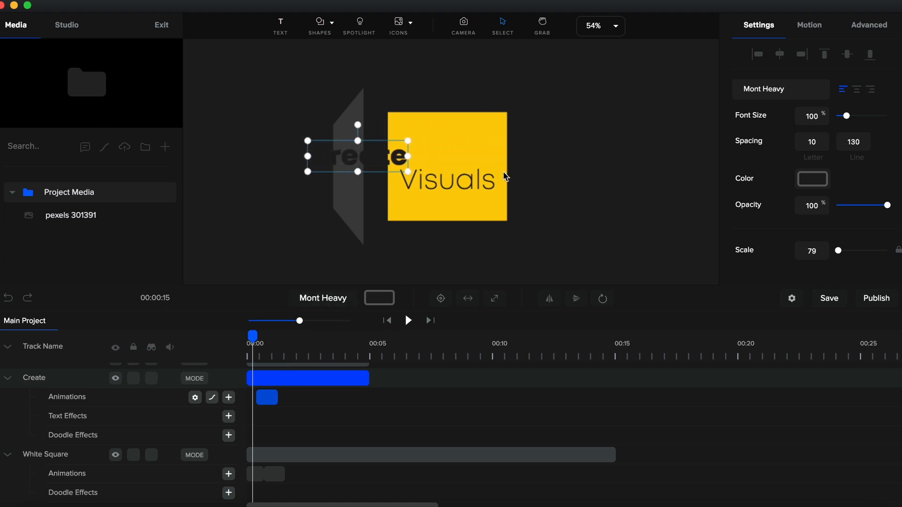
key(Left)
key(Left)
key(Left)
key(Left)
key(Left)
key(Left)
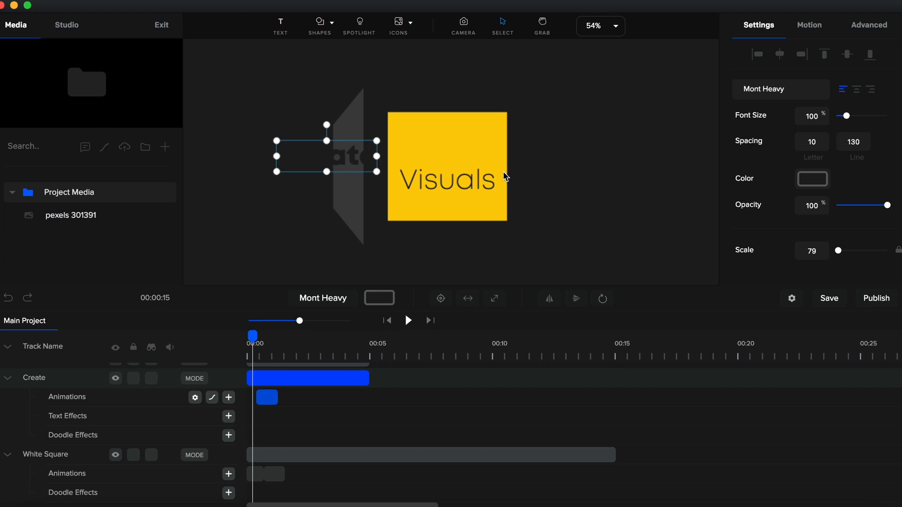
Step: Rotate the Create text and set its opacity to 0% for the start of its animation
scroll(849, 207, down, 3)
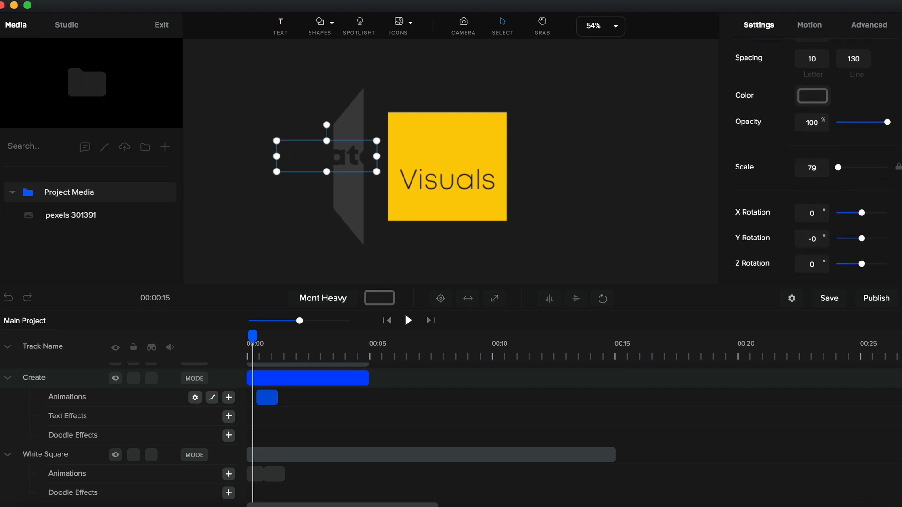
text(9)
key(Home)
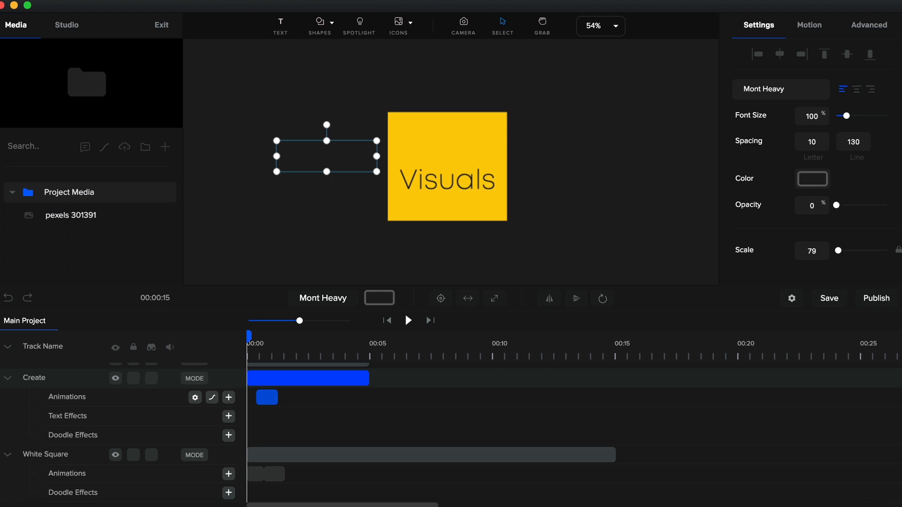
Step: Add a second animation with Position enabled and Slow Motion easing to the Create text, right after its first one
click(289, 358)
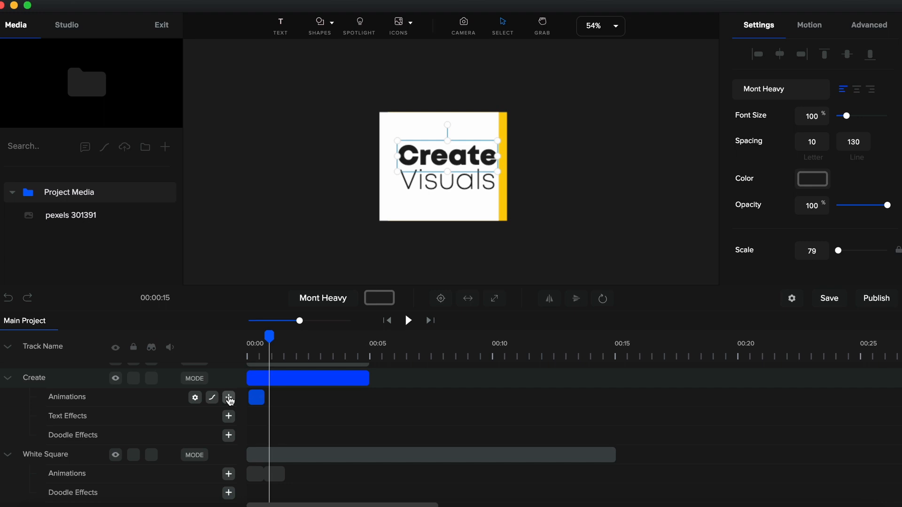
click(228, 398)
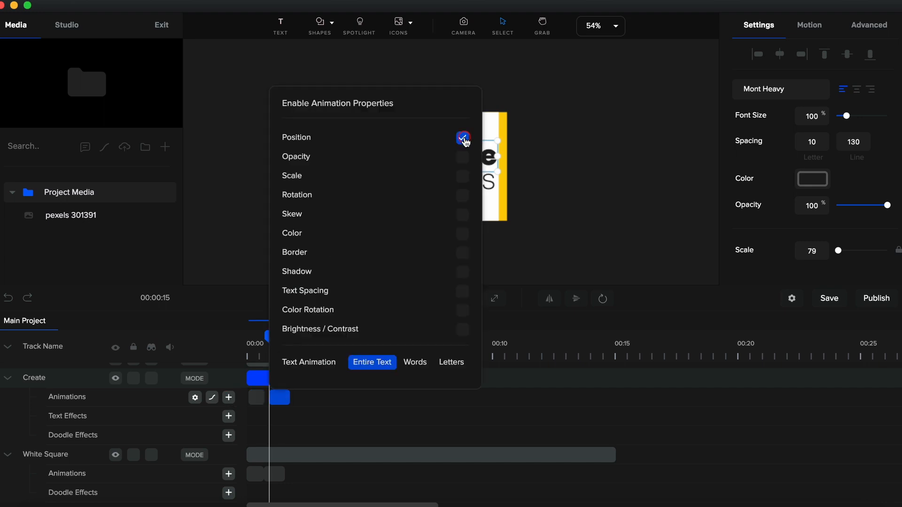
click(213, 399)
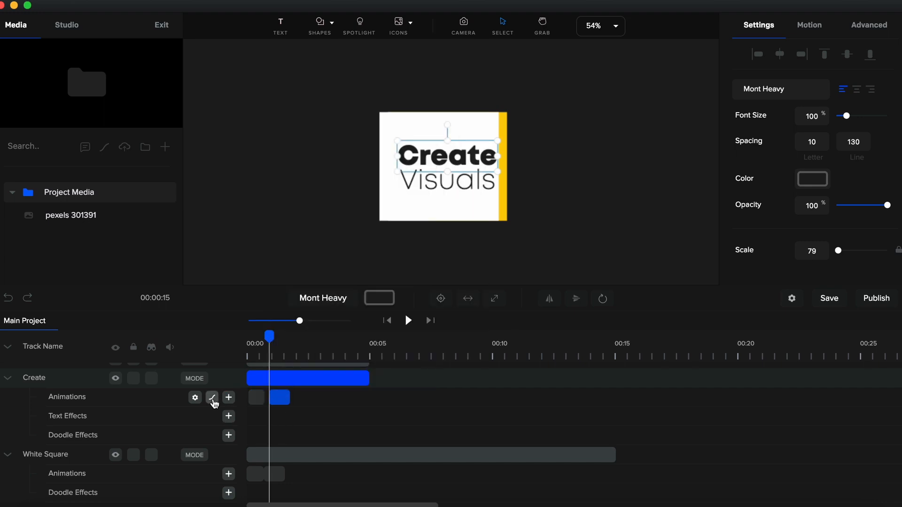
click(358, 377)
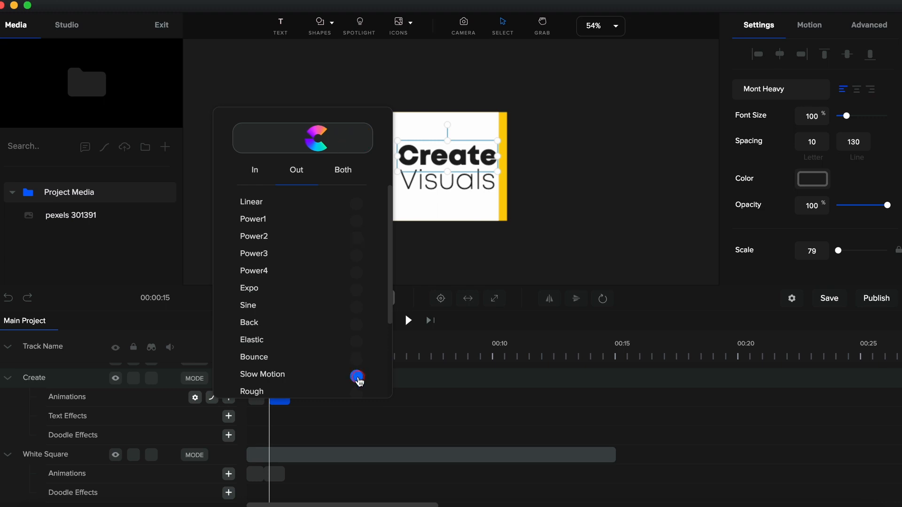
click(318, 414)
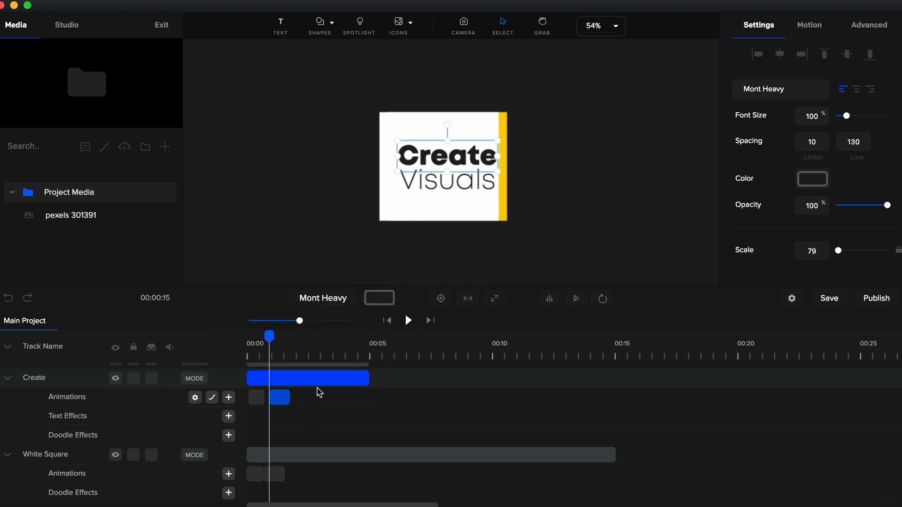
drag(284, 407, 287, 407)
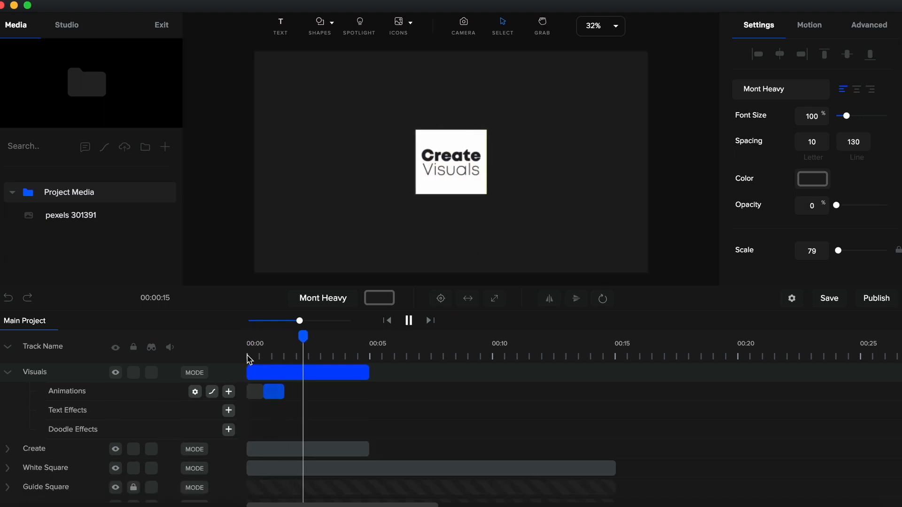
Step: Stop playback, collapse all tracks and duplicate the White Square, Create and Visuals clips together
key(space)
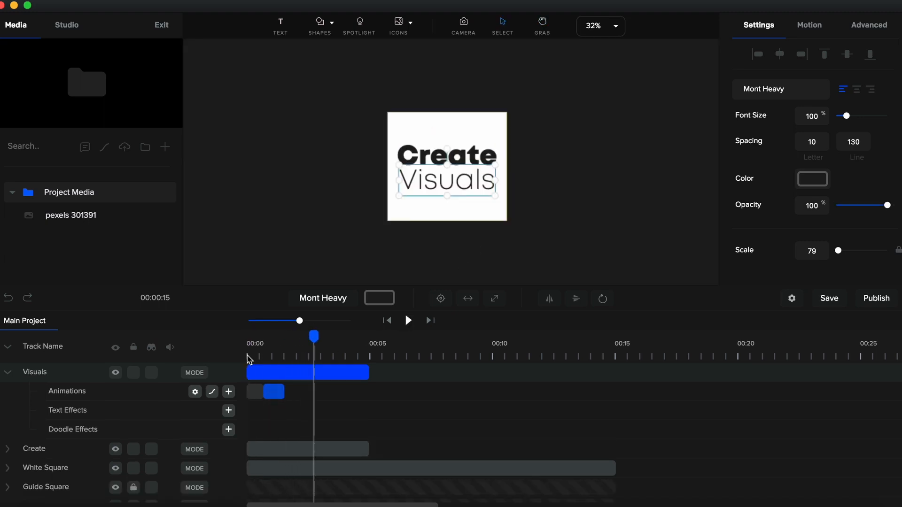
click(8, 348)
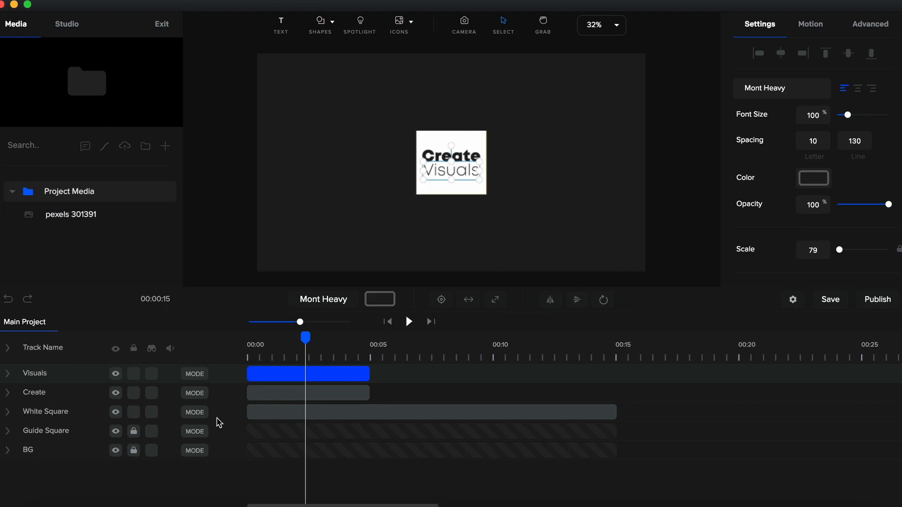
click(277, 412)
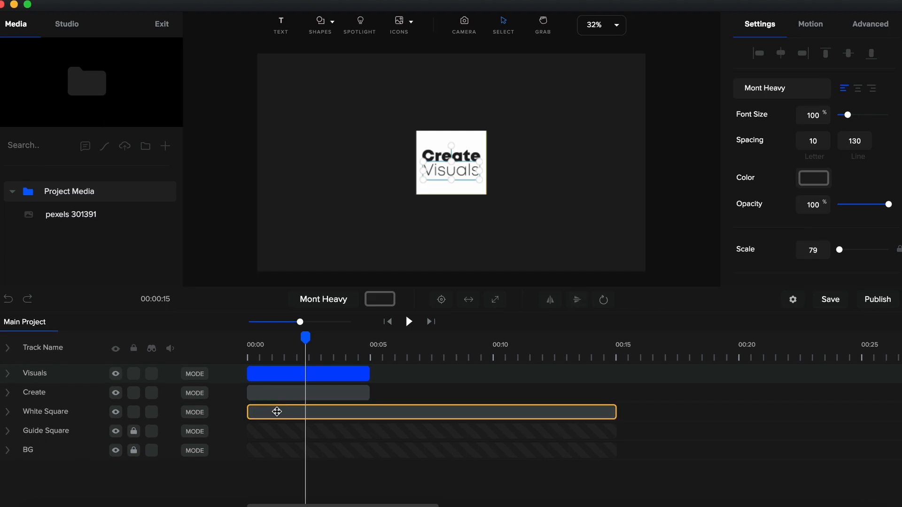
click(277, 411)
shift+click(286, 391)
shift+click(287, 373)
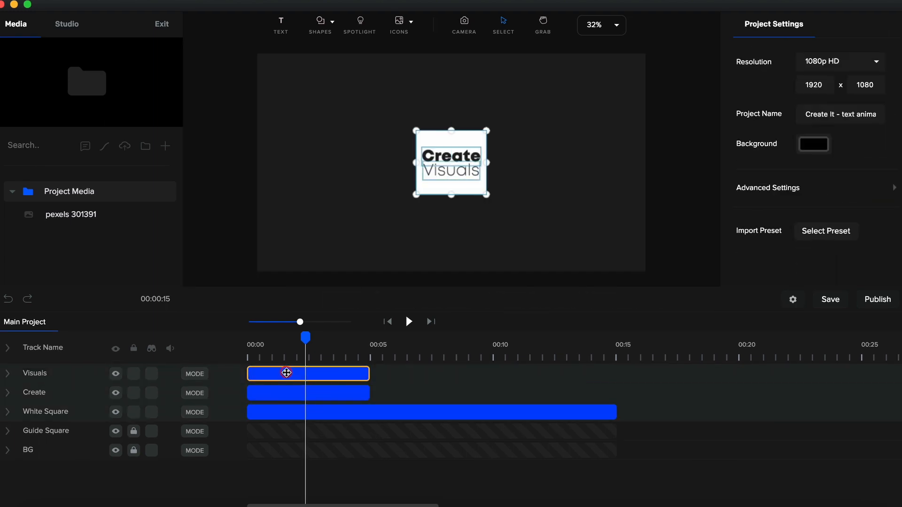
key(super+d)
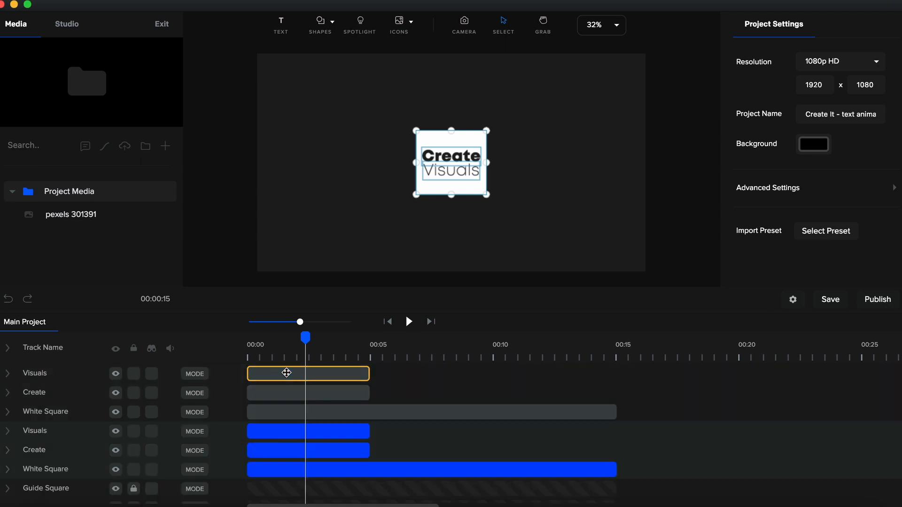
Step: Move the upper set of Visuals, Create and White Square clips so that they start at 00:05
click(308, 412)
shift+click(311, 393)
shift+click(312, 374)
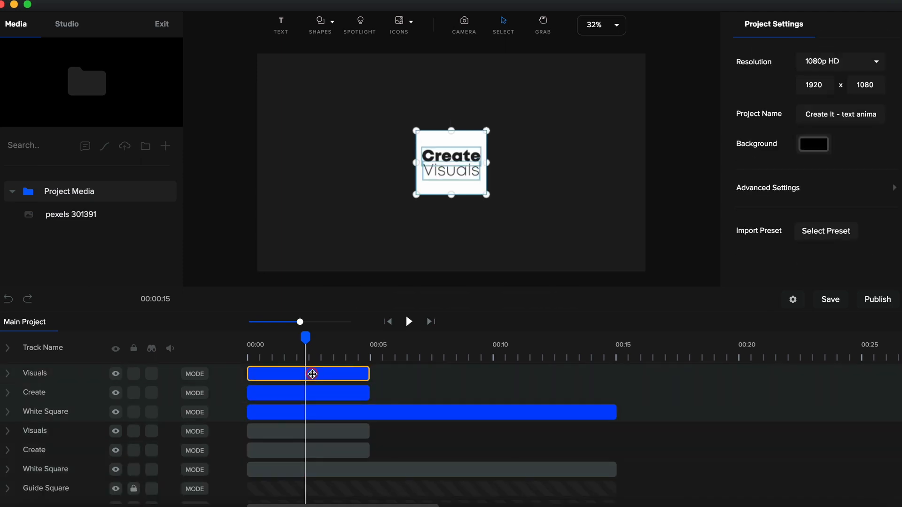
drag(352, 416, 469, 413)
click(343, 411)
Step: Expand the Visuals, Create and White Square tracks whose clips start at 00:00
click(8, 431)
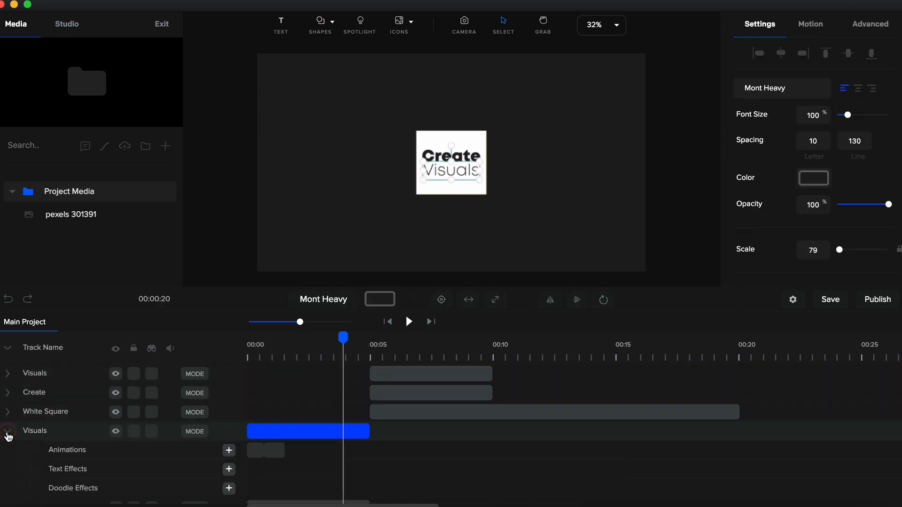
scroll(51, 476, down, 3)
click(8, 457)
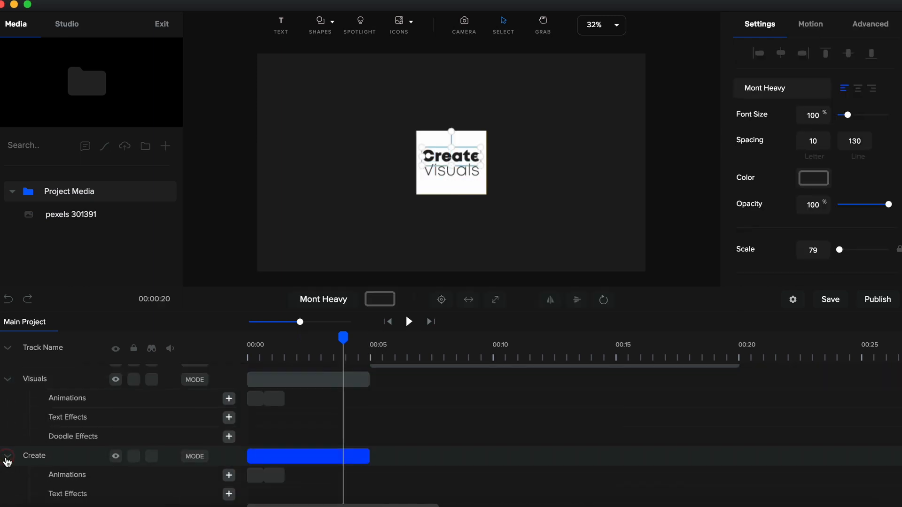
scroll(7, 462, down, 4)
click(7, 455)
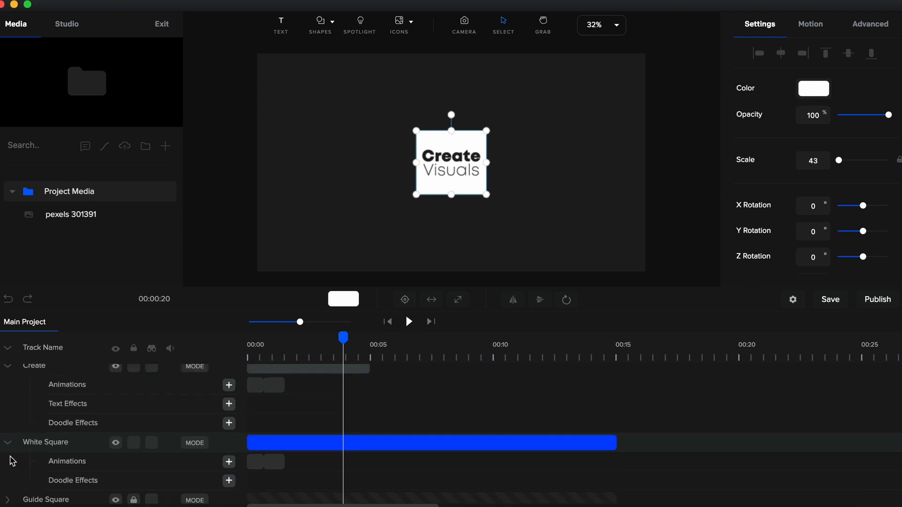
Step: Add an animation at about 2.5 seconds on the first White Square with Position, Opacity and Rotation enabled
click(310, 365)
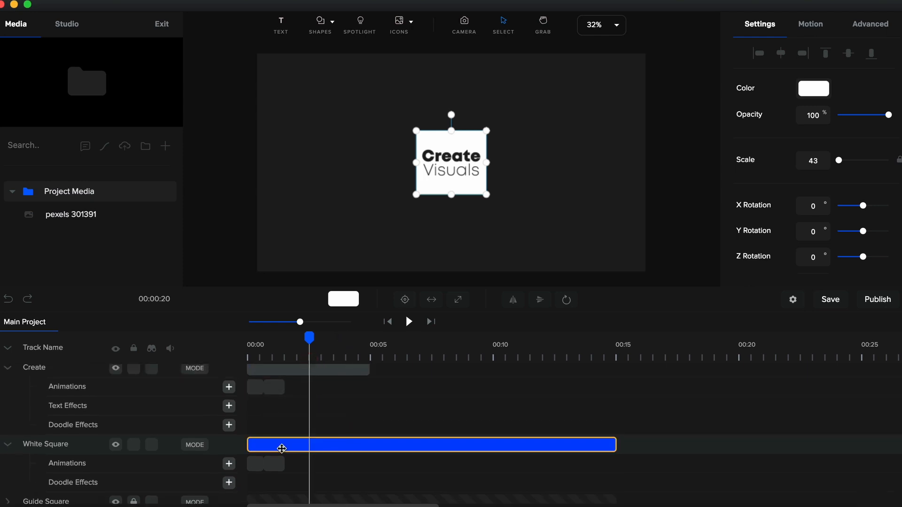
click(229, 464)
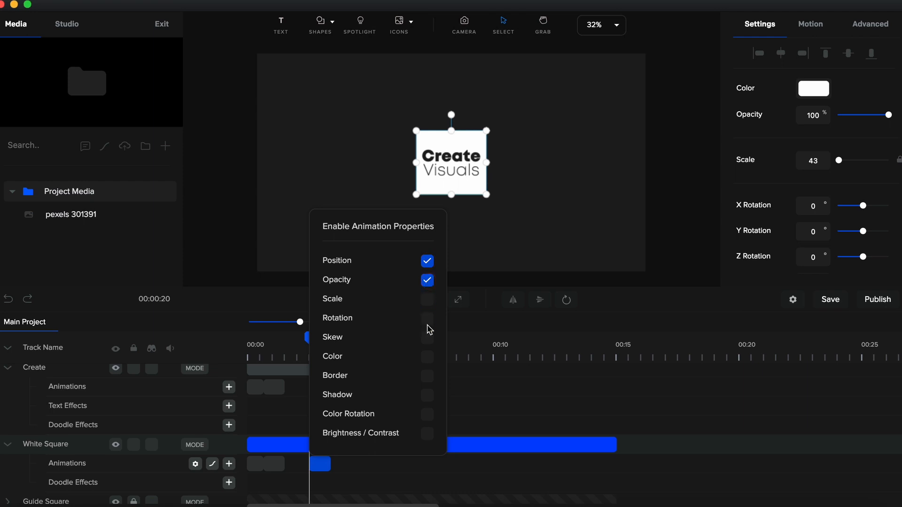
click(341, 476)
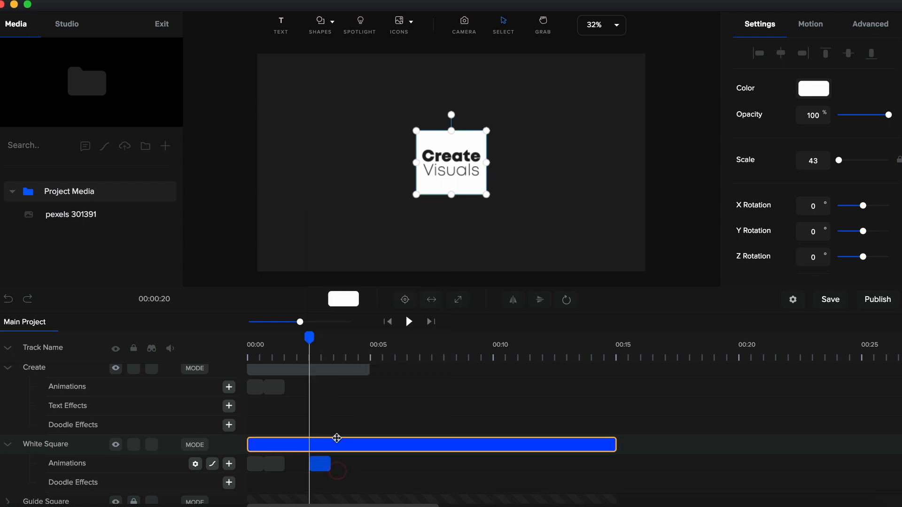
Step: Set the White Square's exit state at about 4 seconds: moved down half its height, X rotation 90° and opacity 0%
click(345, 358)
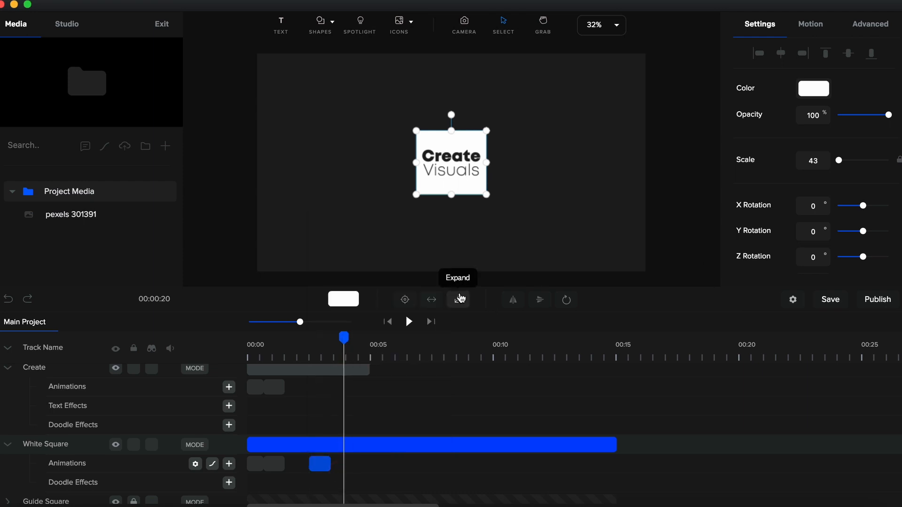
click(459, 299)
click(459, 299)
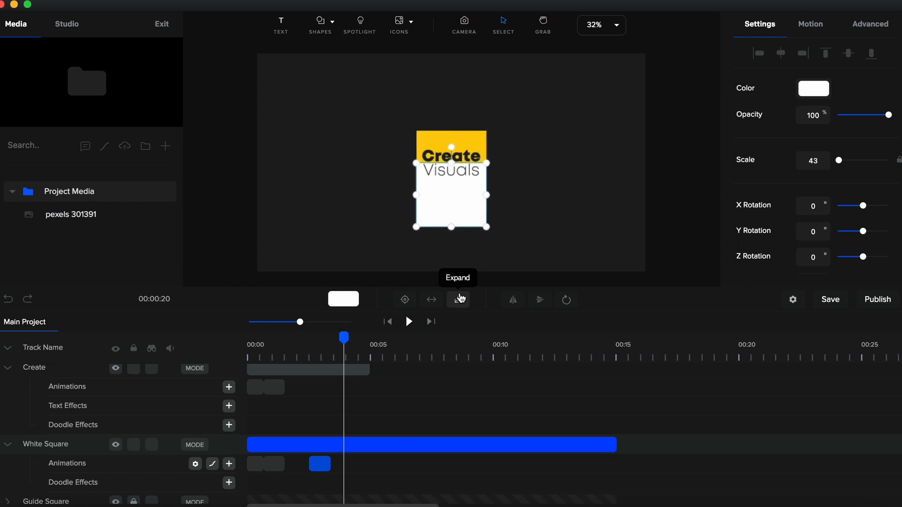
click(459, 299)
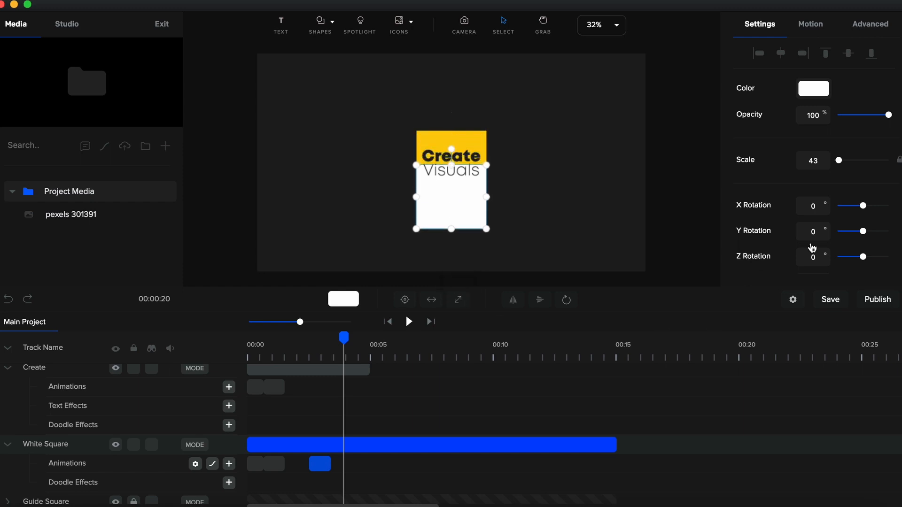
click(812, 207)
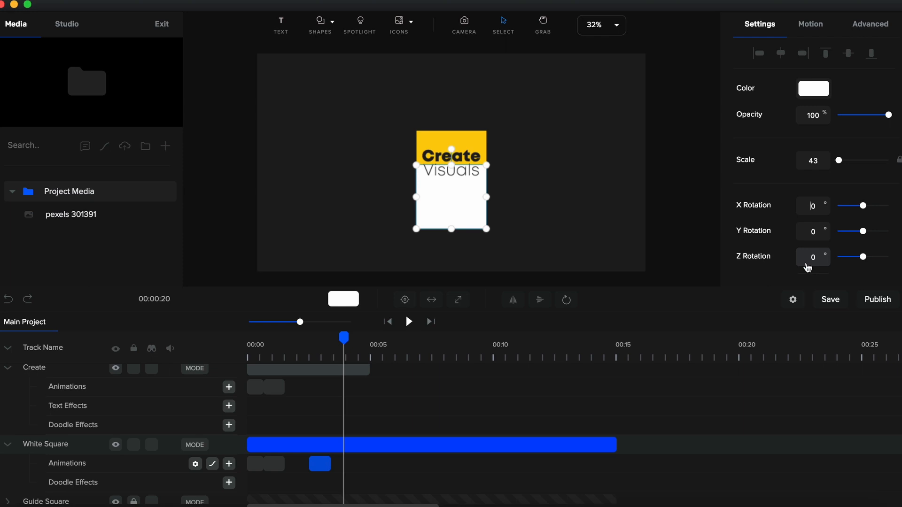
text(9)
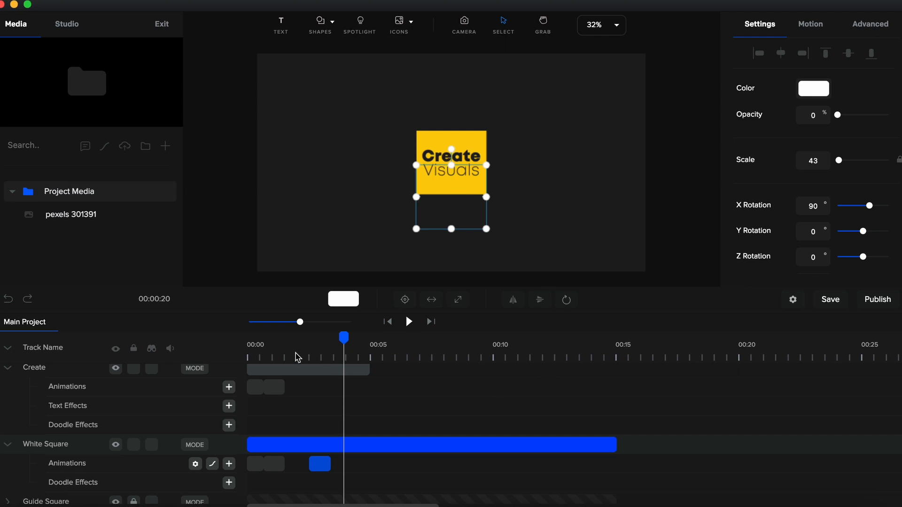
Step: Preview the exit animation from about 2 seconds and deselect everything on the canvas
click(297, 358)
key(space)
key(space)
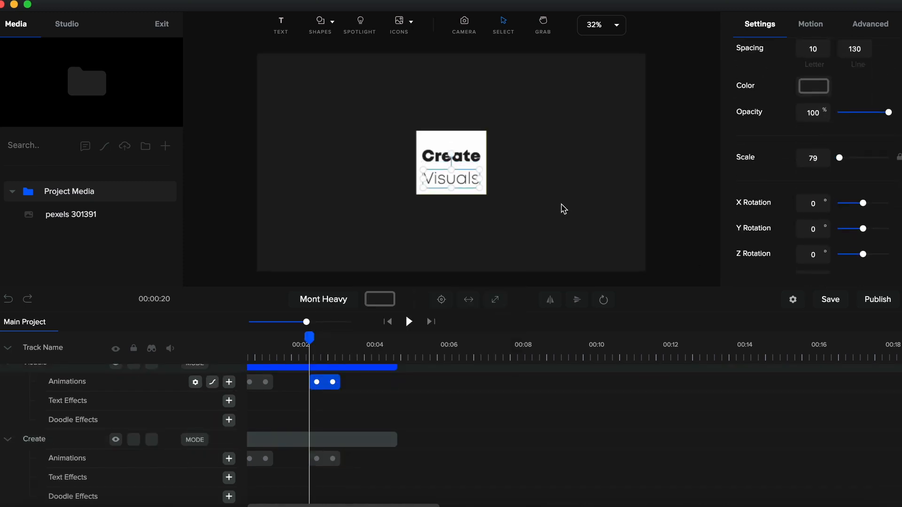
click(562, 208)
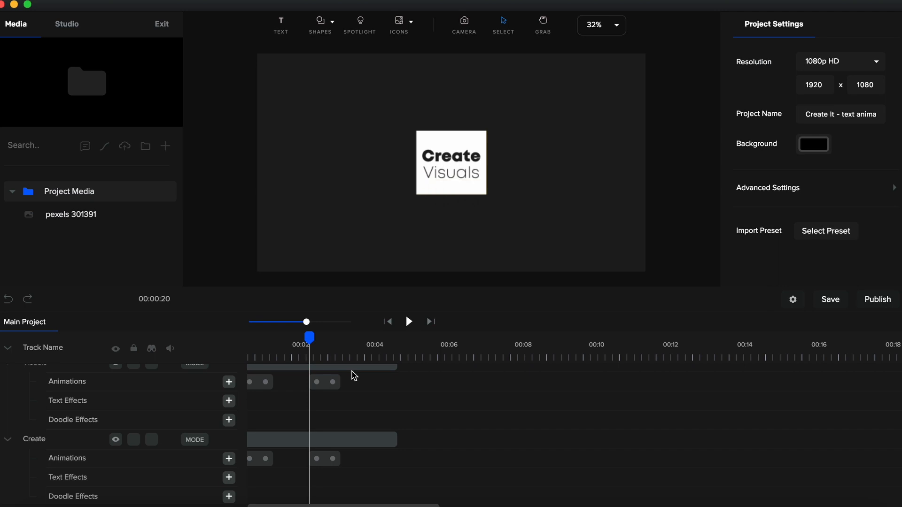
Step: Give the first Visuals and Create texts lowered, X-rotated exit states with Create at 0% opacity, open Create's easing options, and preview
click(353, 368)
click(353, 357)
click(409, 324)
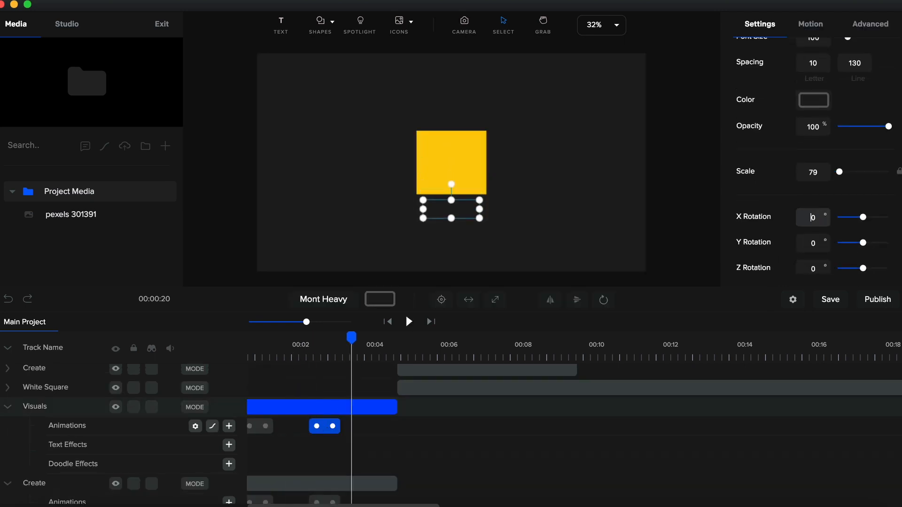
click(324, 426)
click(334, 498)
scroll(329, 470, down, 2)
click(213, 437)
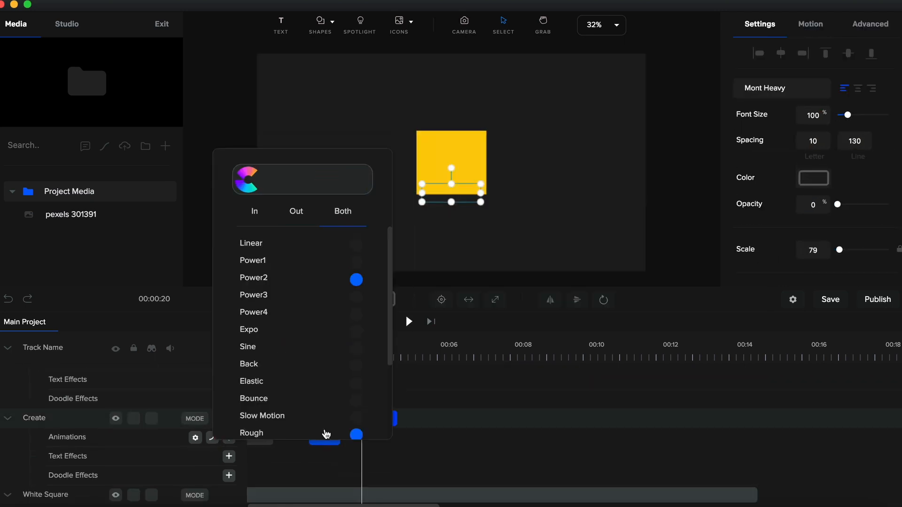
scroll(326, 451, down, 2)
click(324, 441)
key(space)
key(space)
Step: Move the duplicated Visuals, Create and White Square clips earlier together so they start at about 3 seconds
scroll(316, 435, up, 5)
drag(341, 357, 356, 357)
click(460, 378)
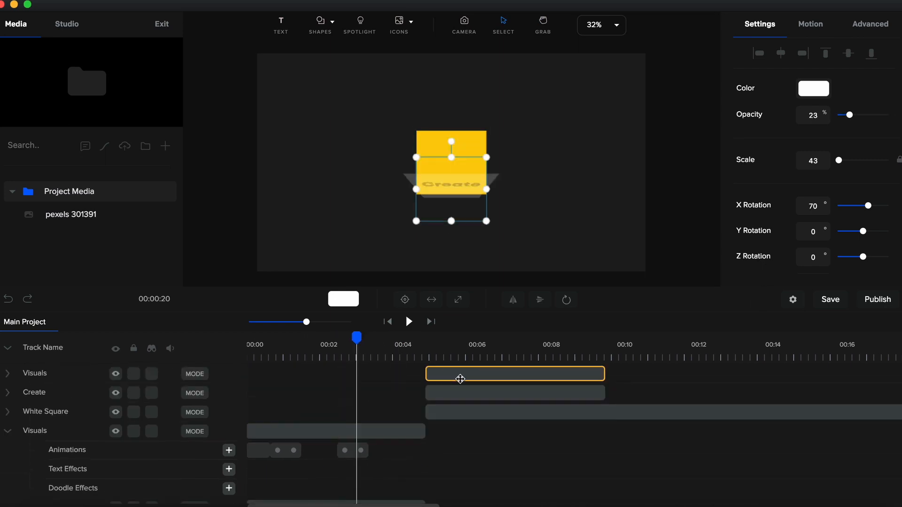
click(524, 374)
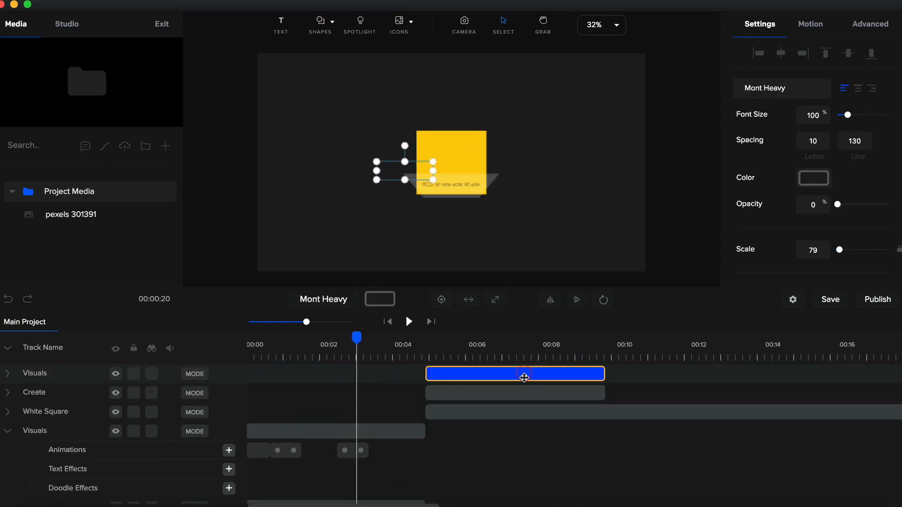
shift+click(528, 411)
drag(529, 411, 447, 413)
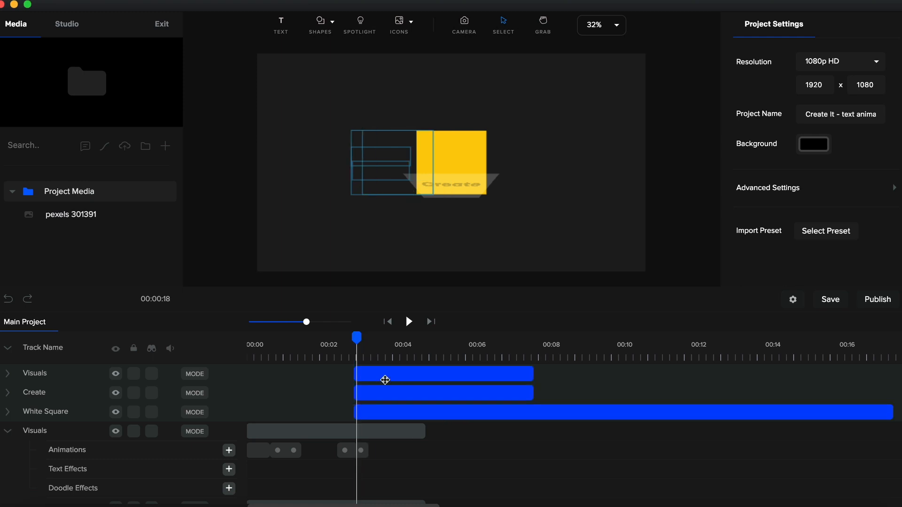
click(314, 362)
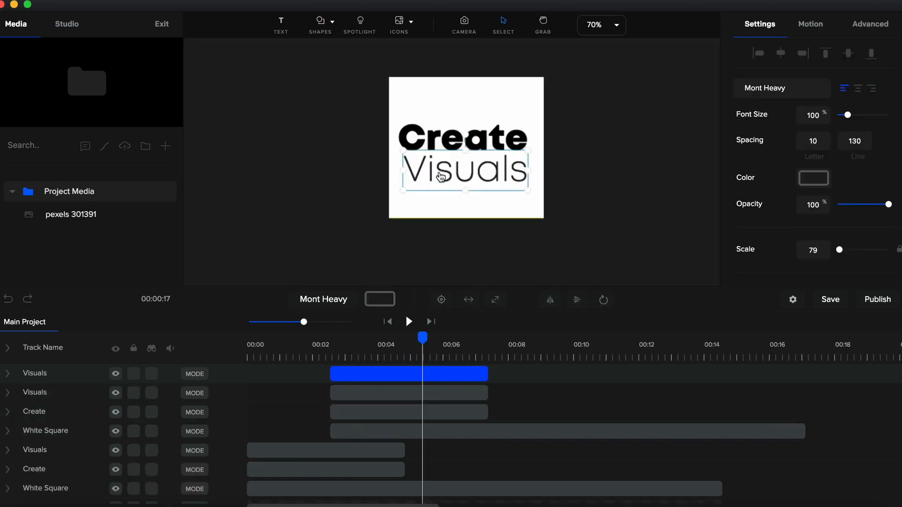
Step: Place the extra Visuals text above Create and nudge Create and the lower Visuals down to space three lines inside the white square
key(shift+Up)
key(shift+Up)
key(shift+Up)
key(shift+Up)
key(shift+Up)
key(shift+Up)
key(shift+Up)
key(shift+Up)
key(shift+Up)
key(shift+Up)
key(shift+Up)
key(shift+Up)
key(shift+Up)
key(shift+Up)
click(487, 177)
key(shift+Down)
key(shift+Down)
key(shift+Down)
click(497, 143)
key(shift+Down)
Step: Replace the three text lines in the second white square with ALL IN, ONE and PLACE
double_click(501, 111)
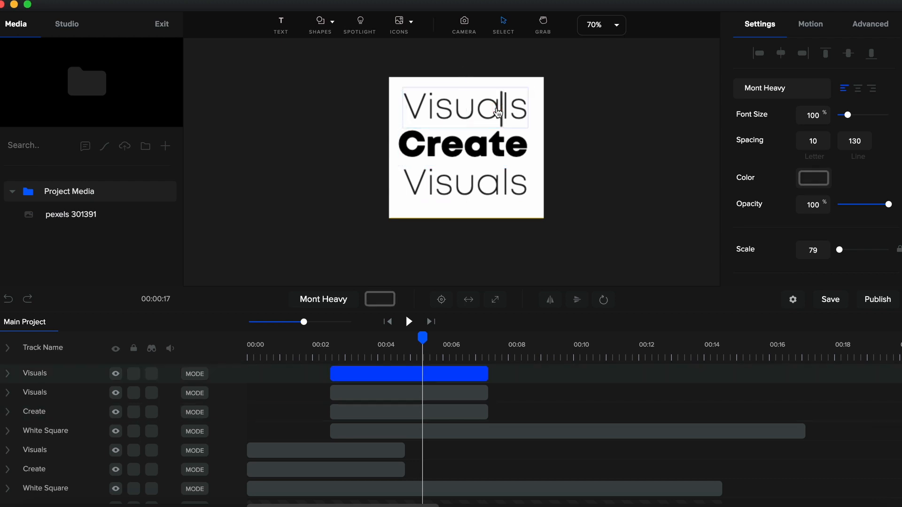
key(super+a)
text(alALL IN)
double_click(496, 144)
key(super+a)
text(ONE)
double_click(475, 183)
text(PLACE)
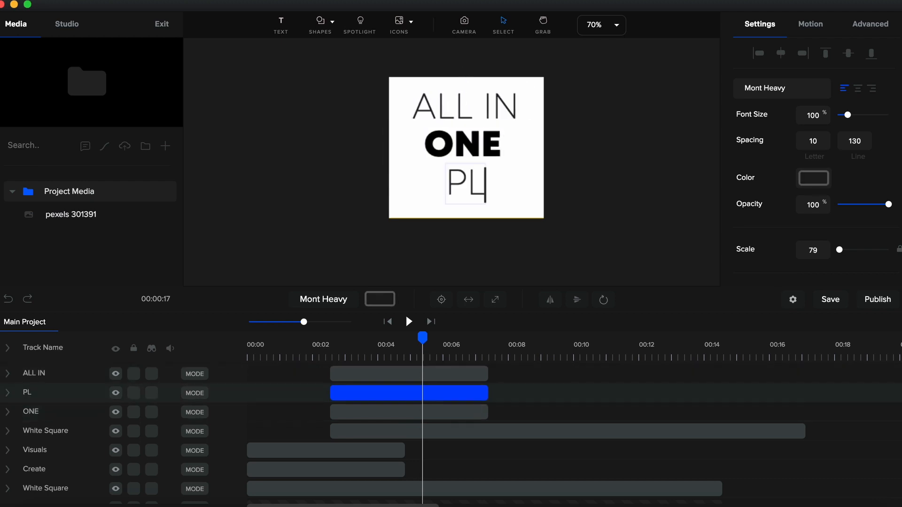
Step: Change the bold middle line to lowercase "one" and check the lines above and below it
double_click(469, 145)
text(ob)
key(BackSpace)
text(ne)
click(493, 195)
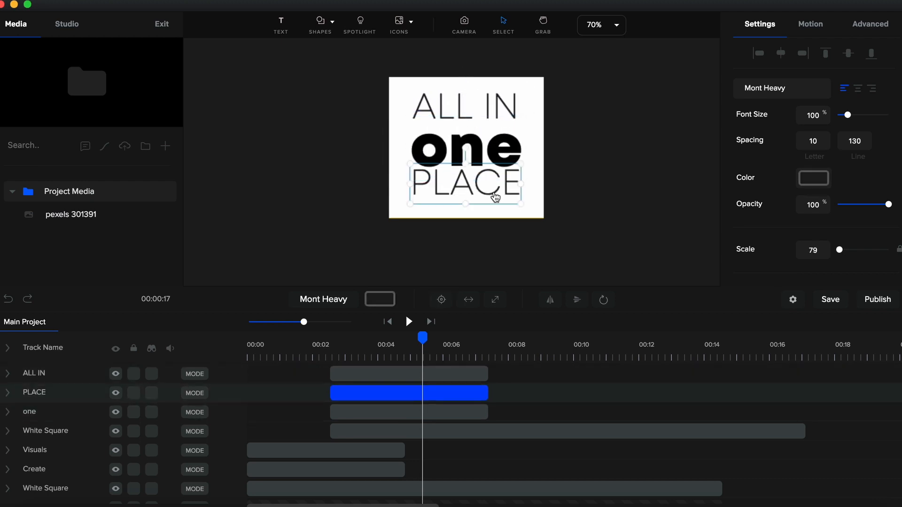
click(504, 113)
click(509, 221)
Step: Expand the ALL IN track, select its second animation and nudge the text upward
drag(422, 338, 387, 340)
click(8, 374)
click(386, 399)
click(356, 359)
key(Up)
key(Up)
key(Up)
key(Up)
key(Up)
key(Up)
key(Up)
key(Up)
Step: Move ALL IN's second animation earlier to about 3.2 seconds and preview from just before the clip starts
click(408, 361)
drag(385, 394, 364, 395)
click(326, 359)
key(space)
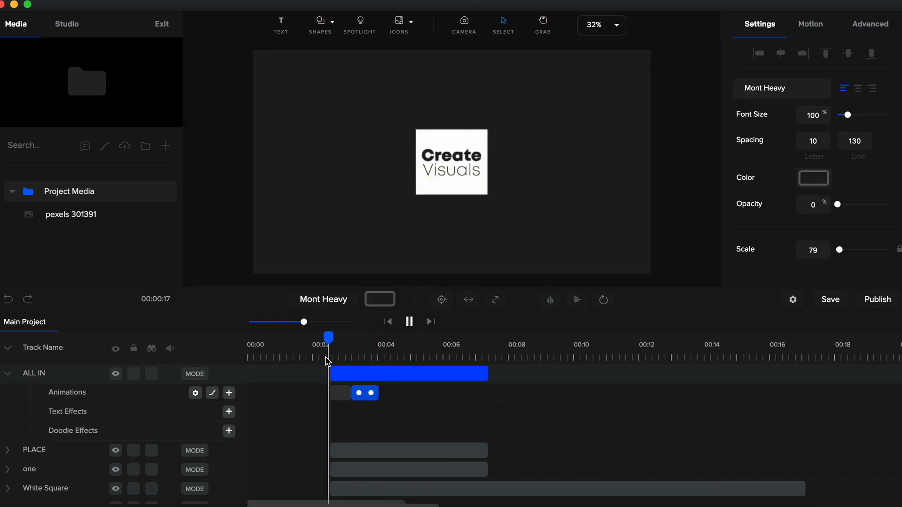
Step: Shift ALL IN's first animation back to the start of its clip and place the second animation just after it
click(358, 395)
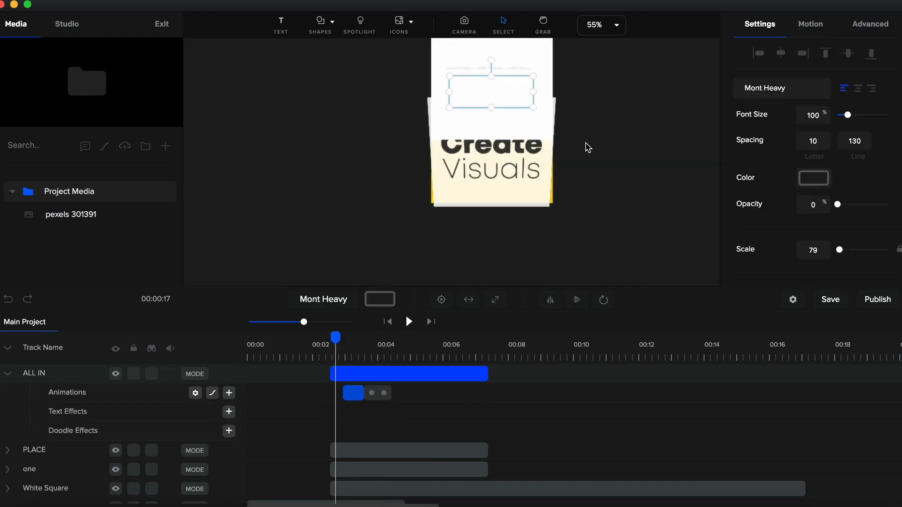
drag(354, 395, 341, 395)
drag(378, 397, 368, 400)
Step: Expand the PLACE track, select its second animation and preview from about 2.6 seconds
click(8, 450)
click(384, 472)
click(359, 359)
click(332, 362)
key(space)
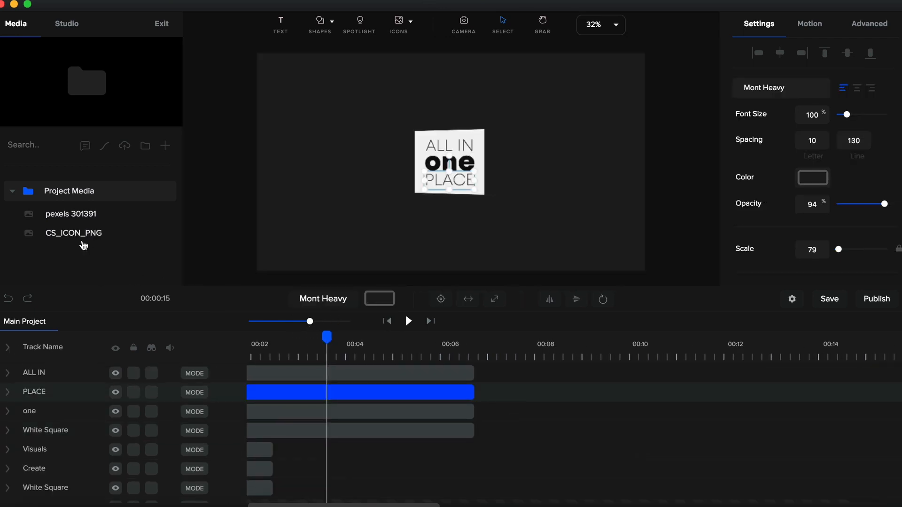
Step: Add the CS_ICON_PNG image at about 3.6 seconds, scale it to 63 and centre it on the canvas
drag(68, 240, 357, 208)
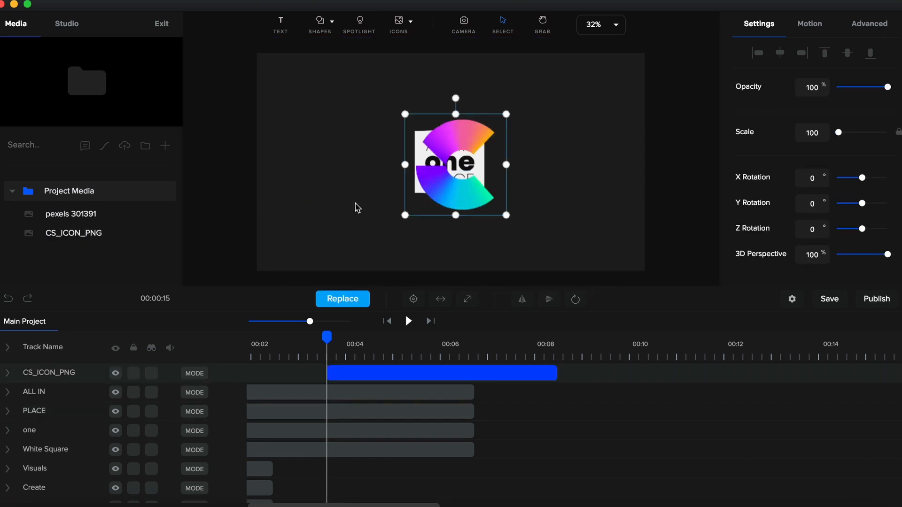
click(414, 298)
drag(501, 111, 455, 158)
click(413, 299)
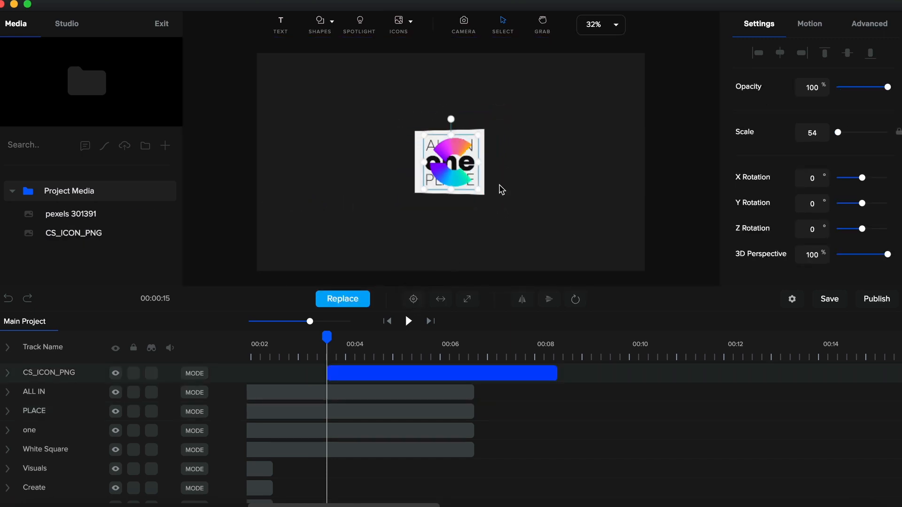
drag(478, 189, 487, 199)
click(413, 299)
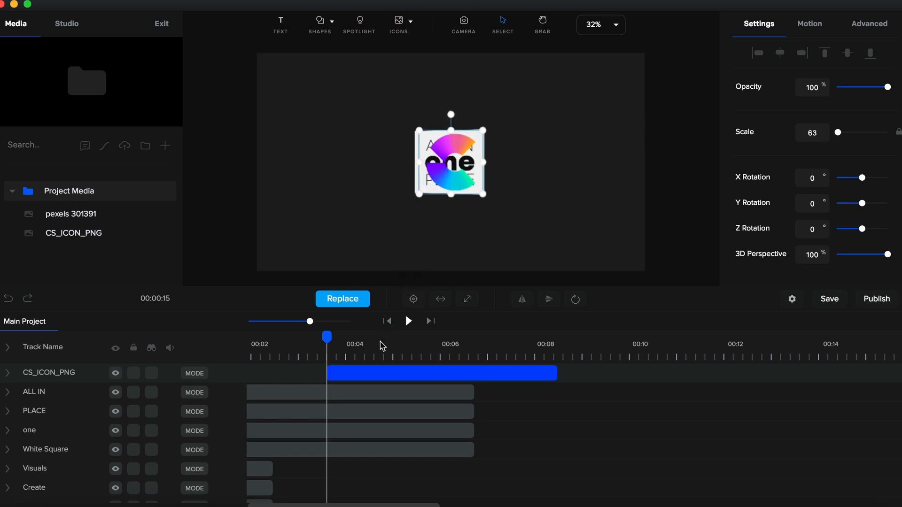
Step: Expand the CS_ICON_PNG track and add an animation at its start with Position, Opacity and Rotation enabled
click(7, 373)
click(229, 392)
click(444, 154)
click(444, 173)
click(444, 211)
Step: Set the icon's animation start state: moved right by about half its width, Y rotation 90° and opacity 0%
key(shift+Right)
key(shift+Right)
key(shift+Right)
key(shift+Right)
key(shift+Right)
key(shift+Right)
key(shift+Right)
key(shift+Right)
key(shift+Right)
key(shift+Right)
key(shift+Right)
key(shift+Right)
key(shift+Right)
key(shift+Right)
key(shift+Right)
key(shift+Right)
key(shift+Right)
key(shift+Right)
key(shift+Right)
drag(346, 392, 346, 392)
double_click(812, 203)
text(90)
key(Return)
click(837, 87)
Step: Shorten the icon's entrance animation to about half a second at the clip's start and preview it
click(381, 347)
click(330, 347)
click(345, 393)
click(351, 174)
drag(360, 395, 346, 395)
click(316, 356)
key(space)
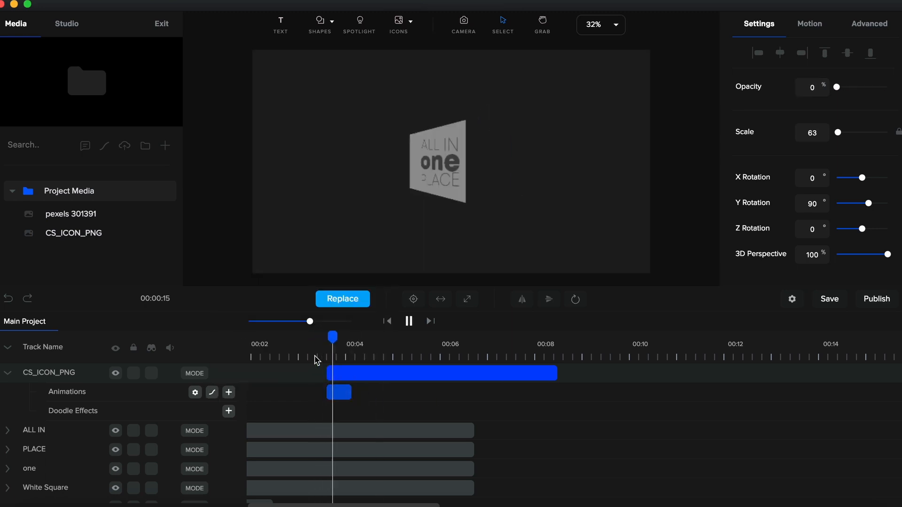
key(space)
Step: Set the icon's Y rotation after the entrance to 0° and preview the entrance from about 3.4 seconds
double_click(813, 204)
text(0)
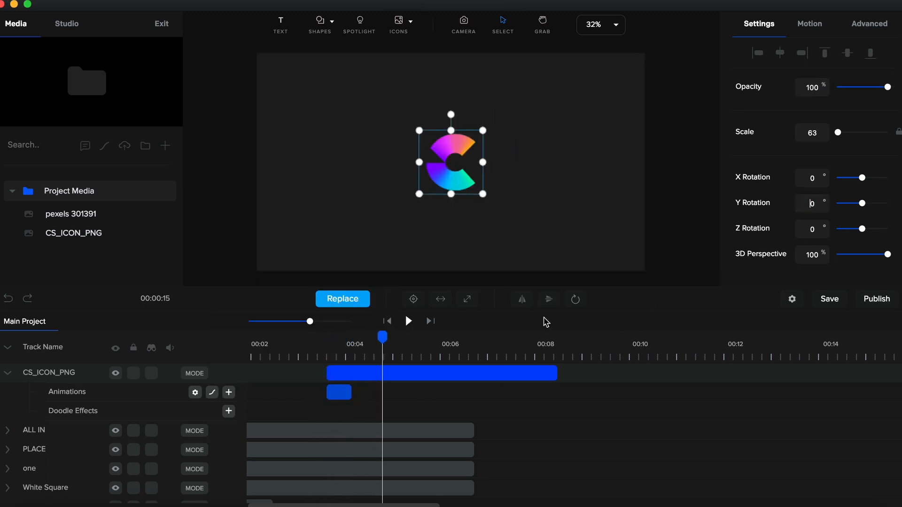
click(332, 358)
mouse_move(338, 393)
mouse_down()
mouse_move(350, 394)
mouse_move(338, 394)
mouse_up()
click(369, 358)
click(315, 357)
key(space)
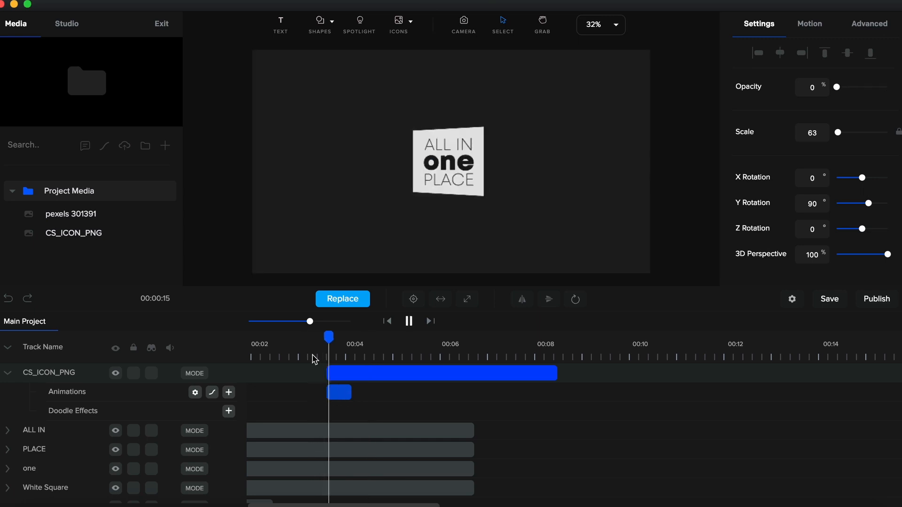
key(space)
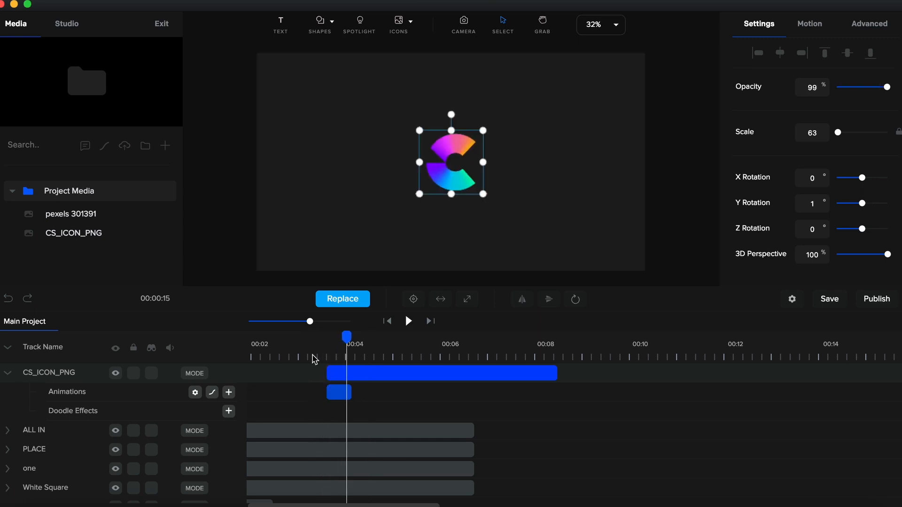
Step: Add a second icon animation at about 4.2 seconds with Position enabled and Expo easing on both ends
click(357, 358)
click(229, 392)
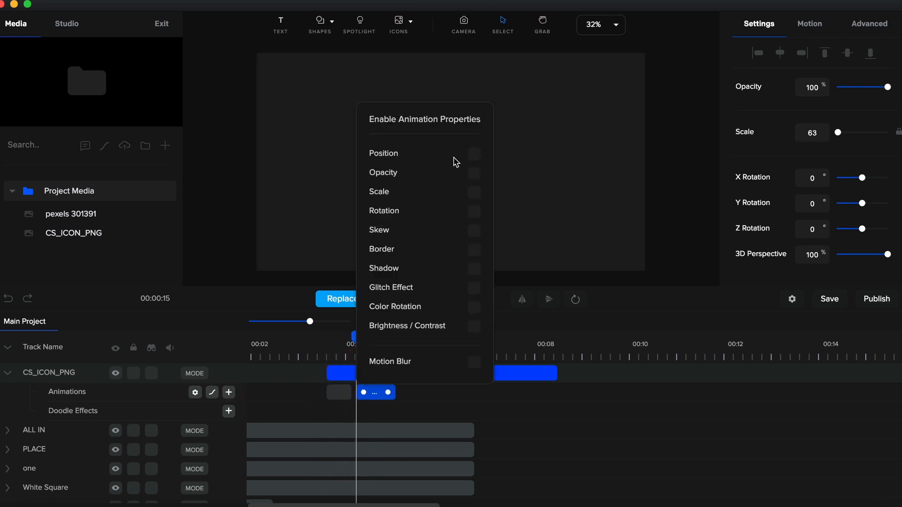
click(212, 392)
click(346, 171)
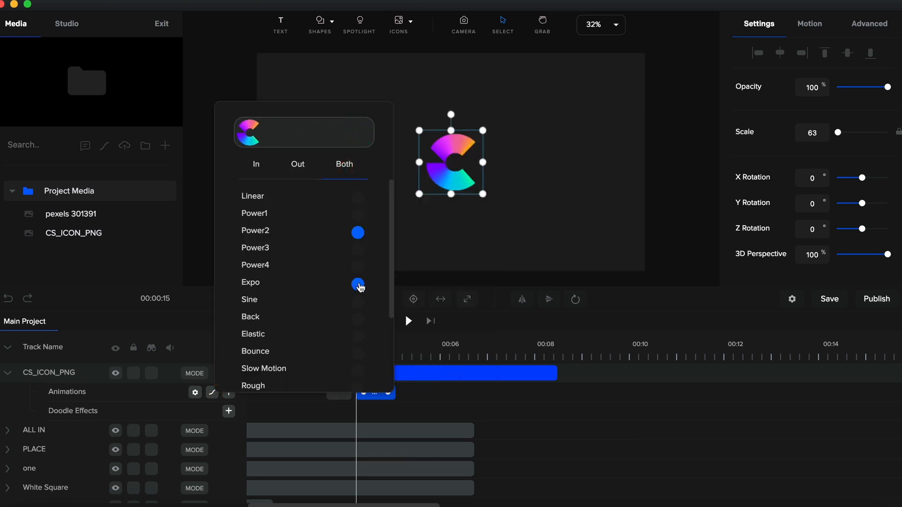
click(358, 285)
Step: Move the icon up for the end state of its second animation and preview from about 3.6 seconds
key(shift+Up)
key(shift+Up)
key(shift+Up)
key(shift+Up)
key(shift+Up)
key(shift+Up)
key(shift+Up)
key(shift+Up)
key(shift+Up)
key(shift+Up)
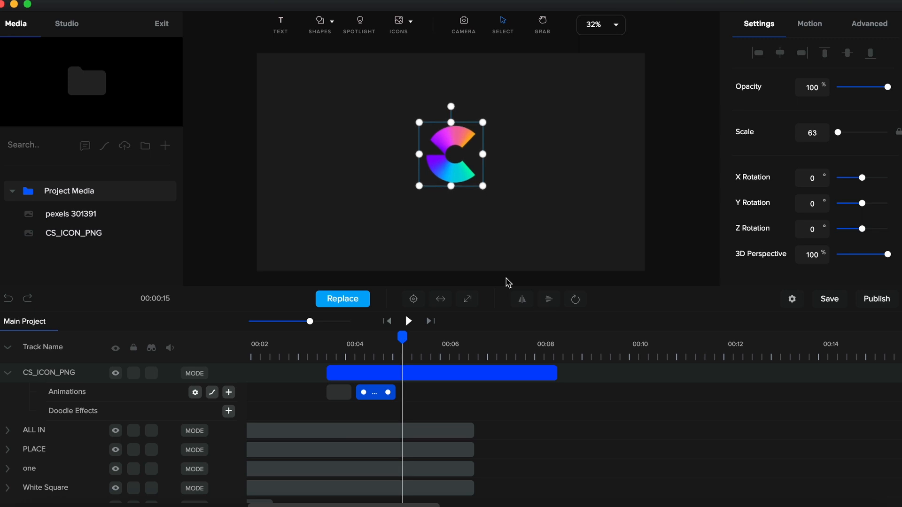
click(327, 357)
key(space)
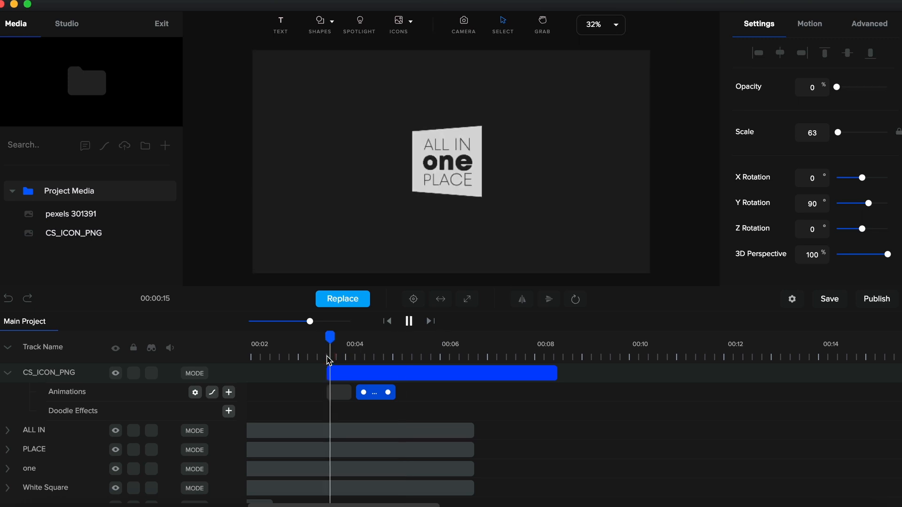
key(space)
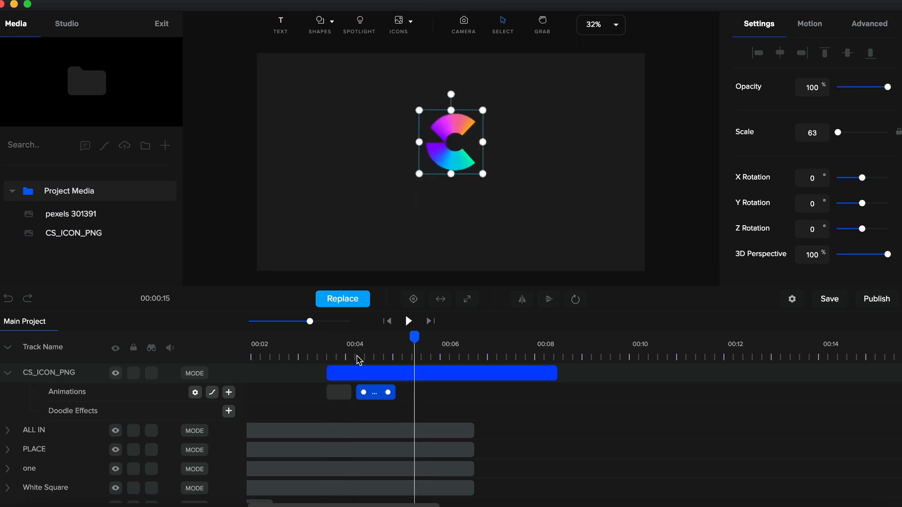
Step: Add a text element at about 4.2 seconds reading "Create Studio"
click(357, 359)
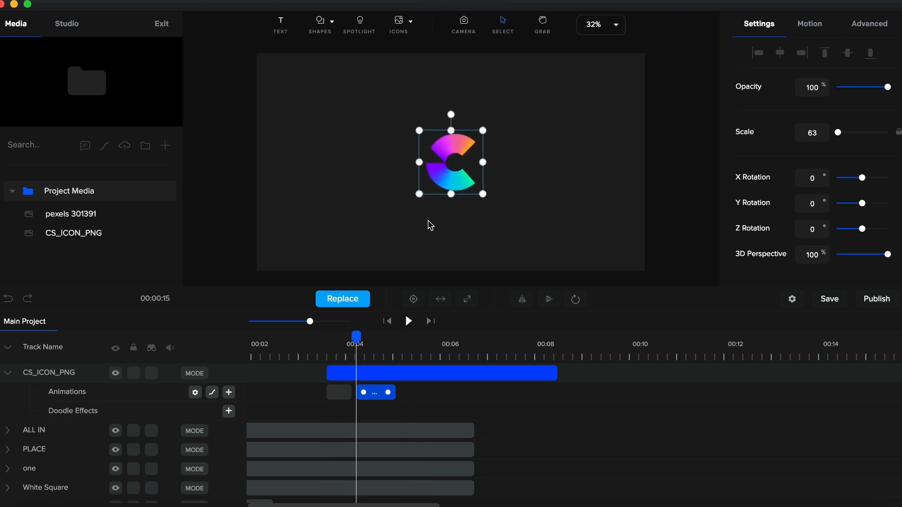
click(282, 27)
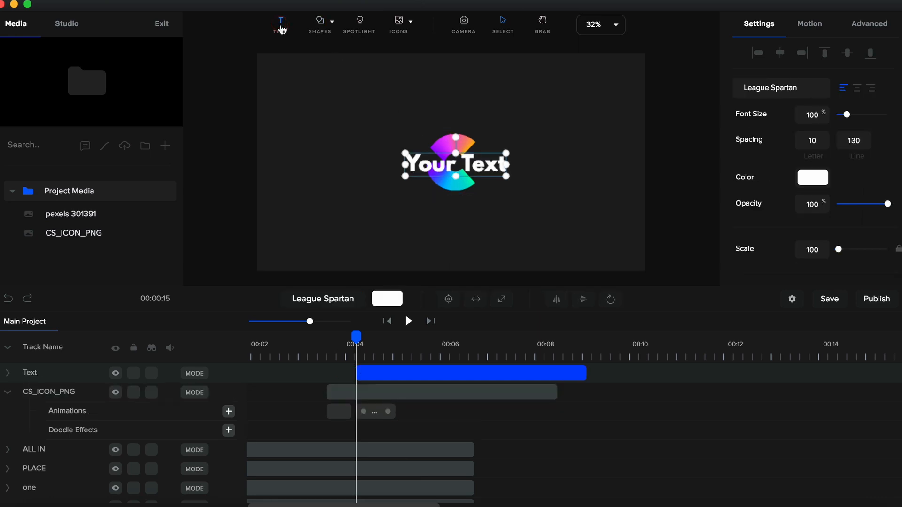
double_click(485, 165)
key(super+a)
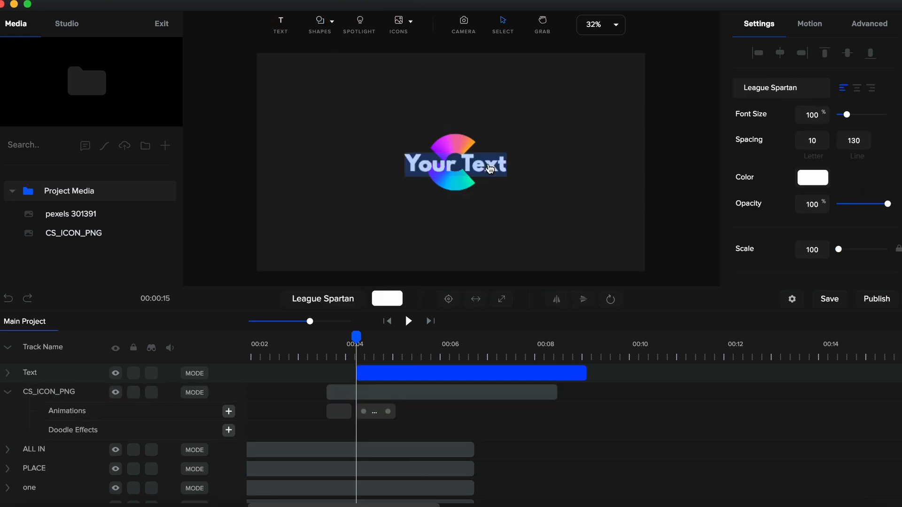
text(Create Studio)
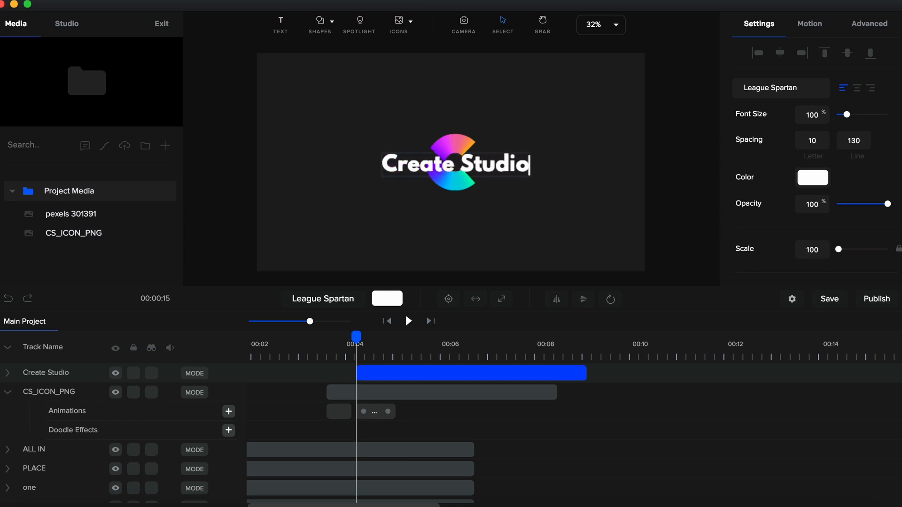
Step: Set the Create Studio text's font to Poppins and centre it horizontally below the icon
click(791, 88)
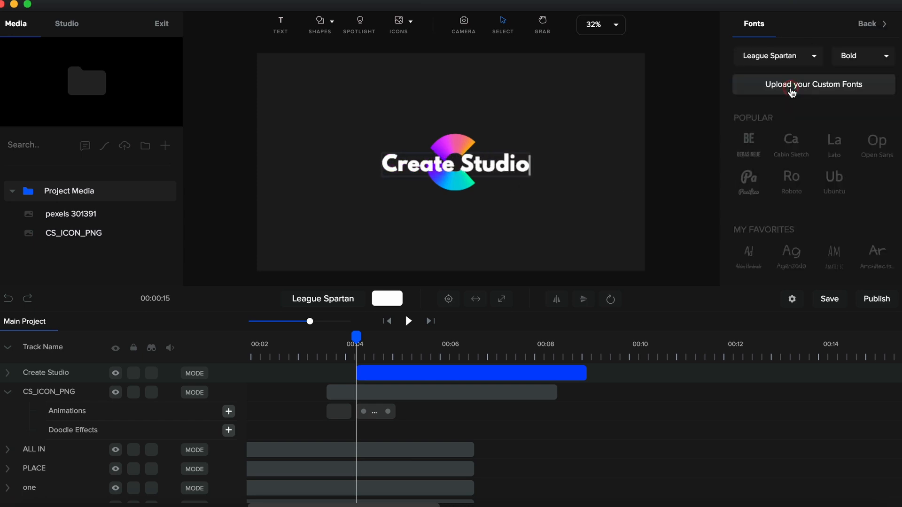
click(804, 56)
click(799, 91)
text(popp)
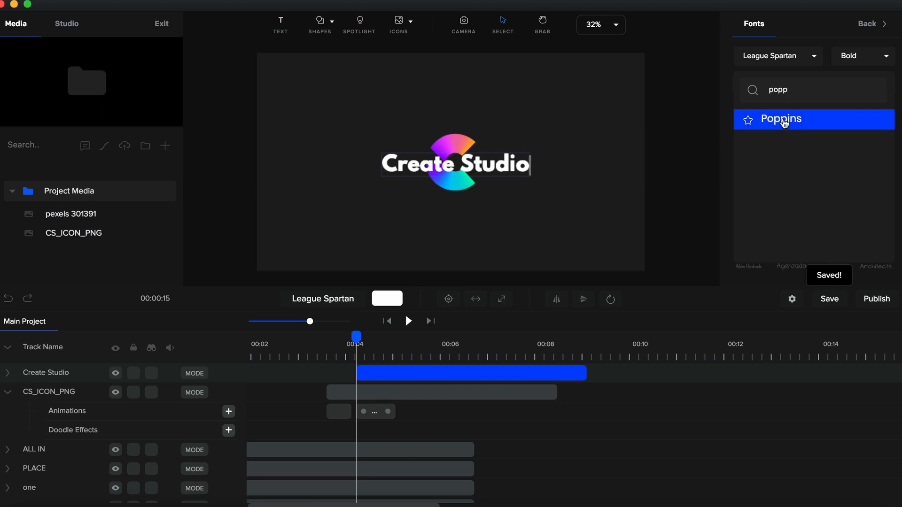
click(783, 120)
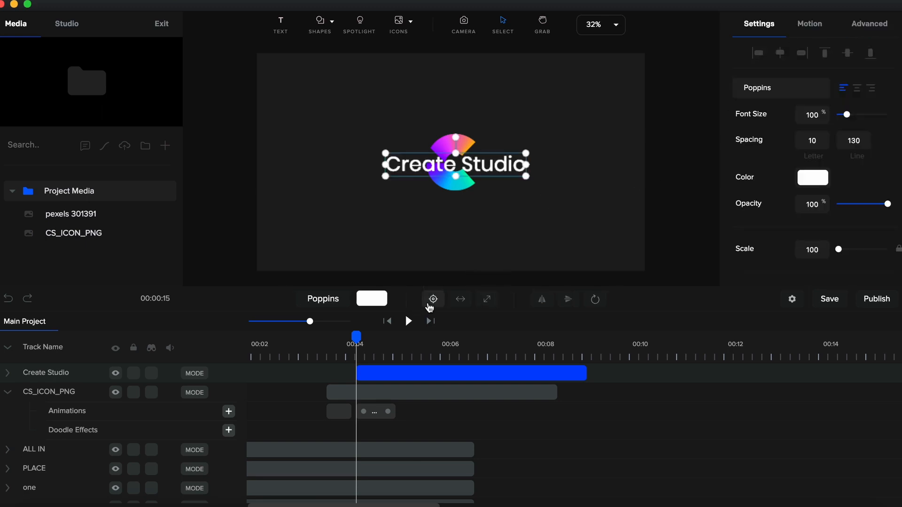
click(434, 301)
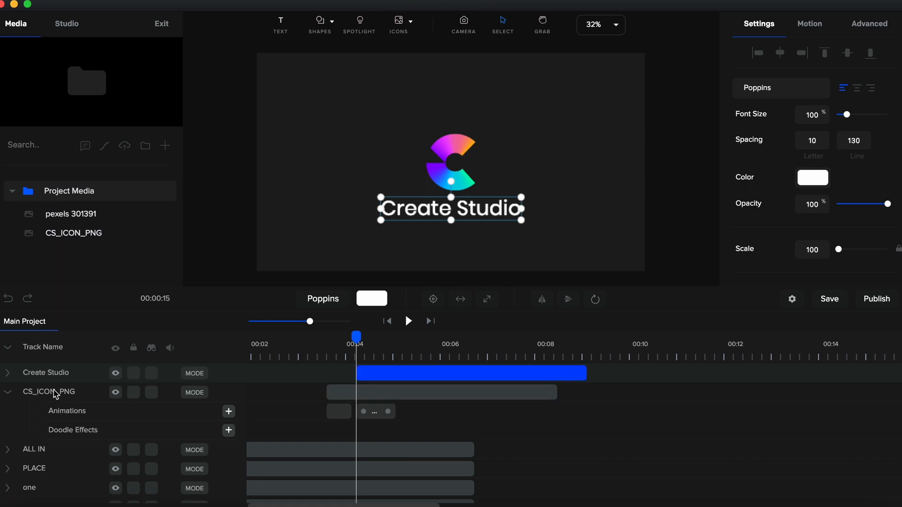
Step: Add an animation with Position and Opacity enabled to the Create Studio text and shift its start to about 4.3 seconds
click(8, 375)
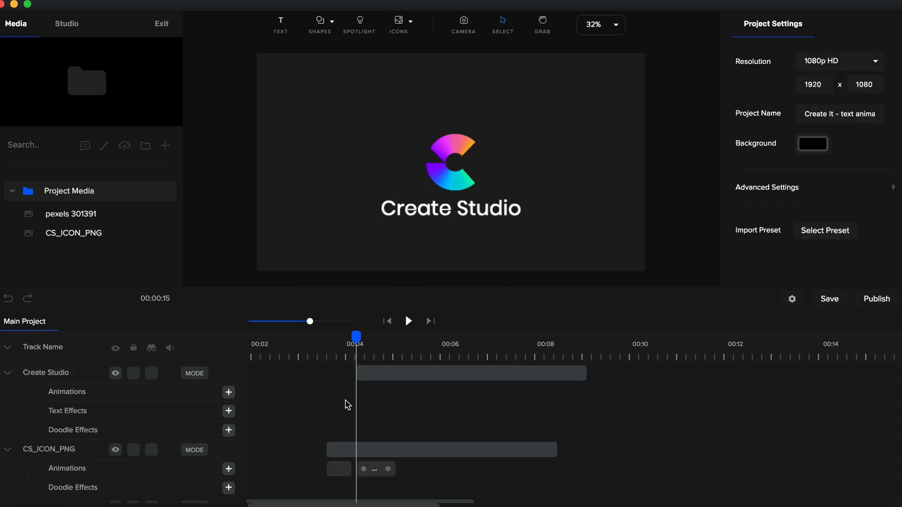
click(383, 378)
click(229, 392)
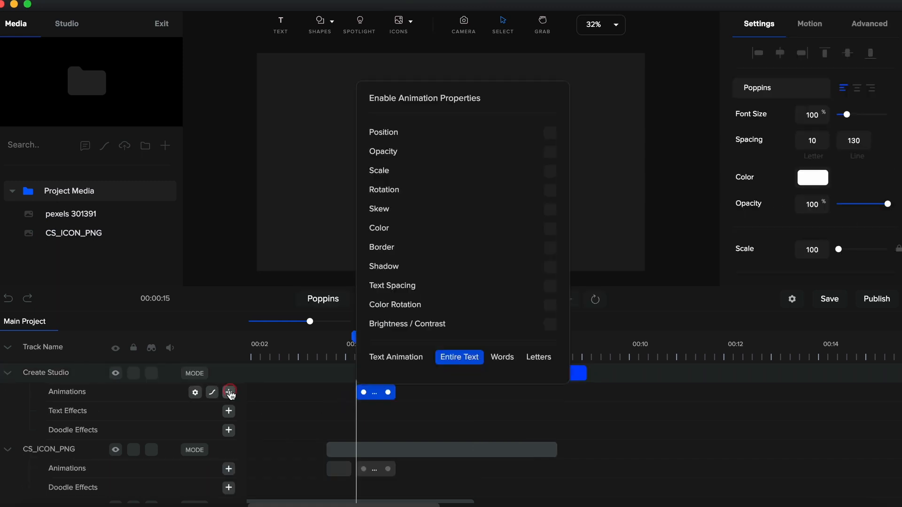
click(552, 134)
click(551, 152)
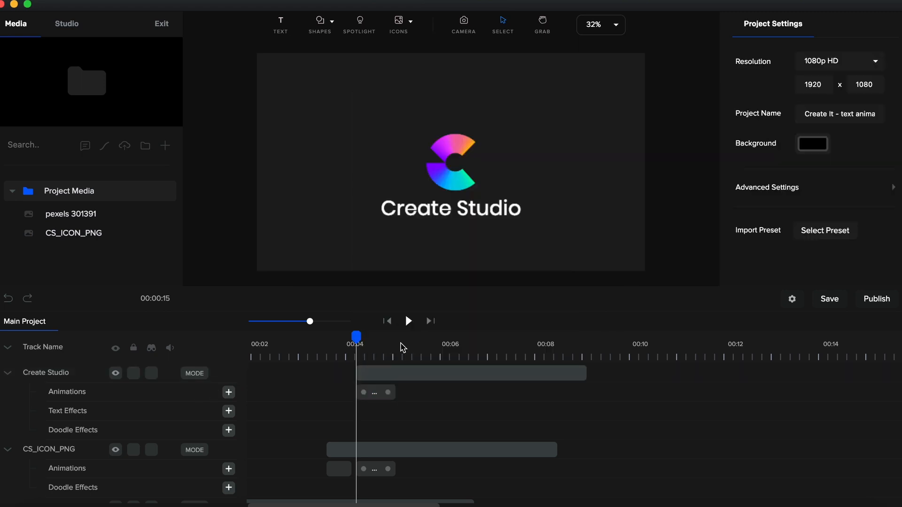
click(378, 396)
drag(376, 401, 390, 400)
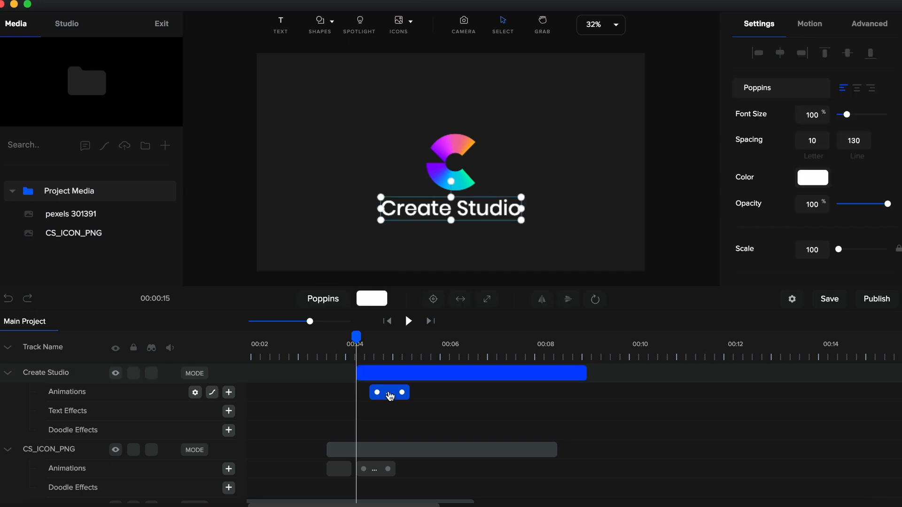
Step: Move the Create Studio text down below the icon for the start state of its animation
key(Down)
key(Down)
key(Down)
key(Down)
key(Down)
key(Down)
key(Down)
key(Down)
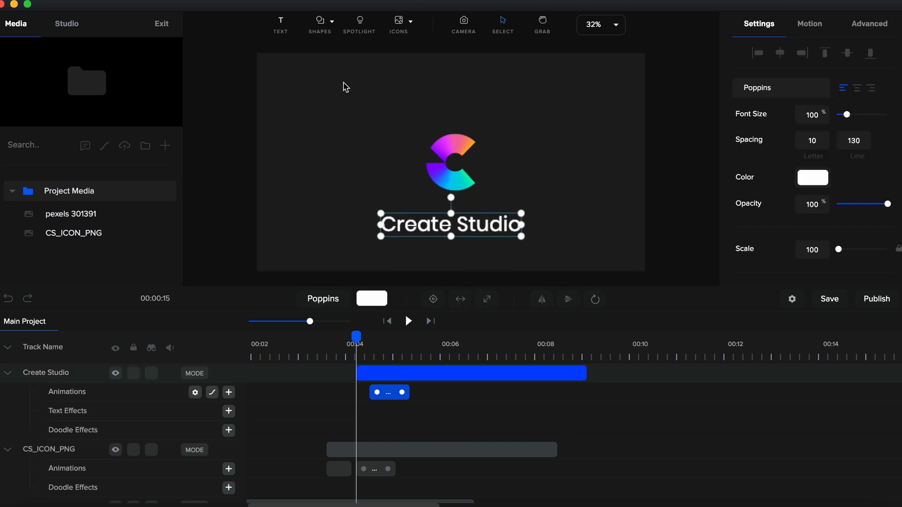
Step: Add a white rectangle over the icon, widen it to span the Create Studio text and lower its opacity to about 45%
click(323, 28)
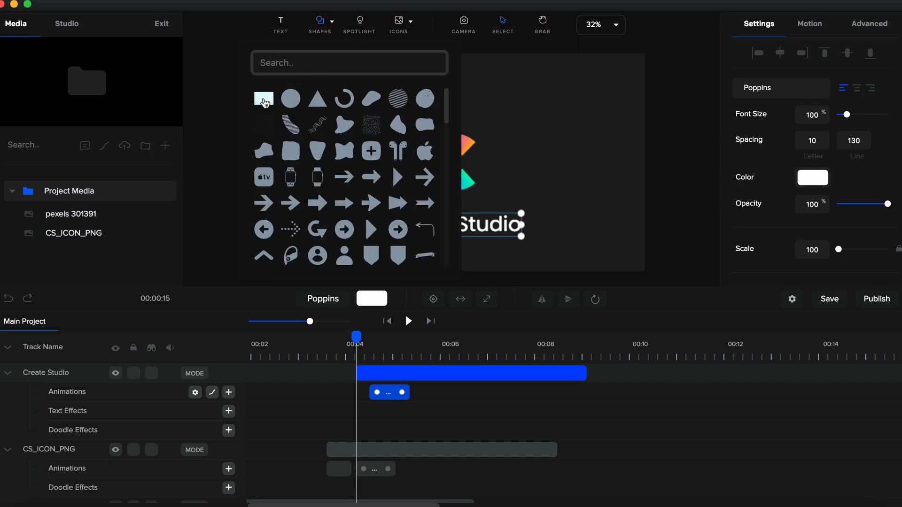
click(264, 99)
click(487, 165)
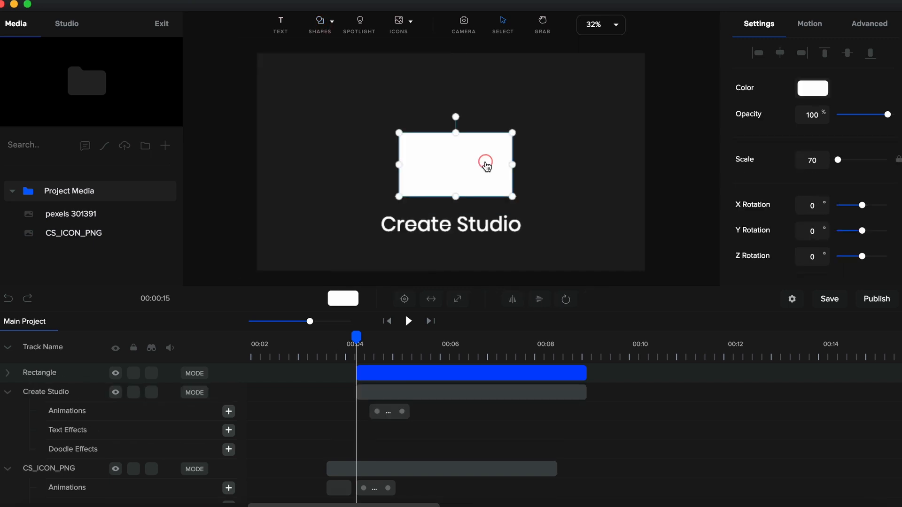
drag(399, 164, 379, 164)
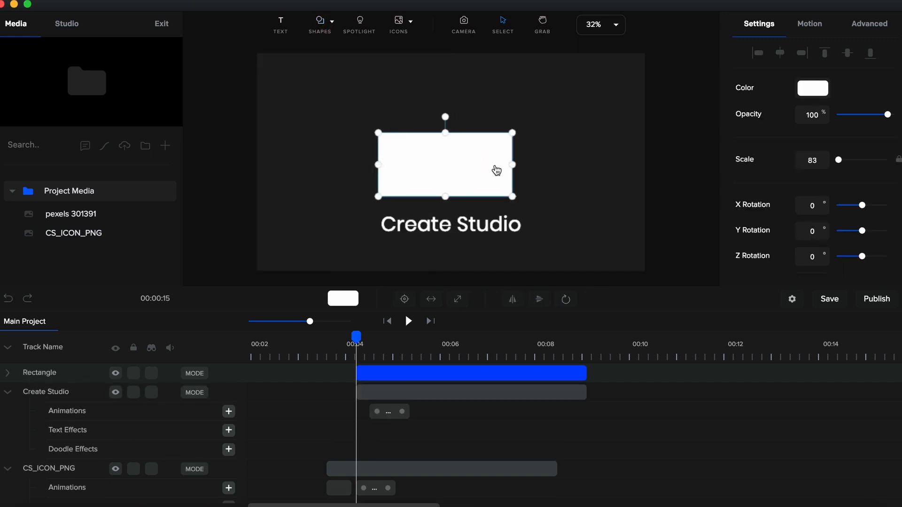
drag(512, 165, 527, 165)
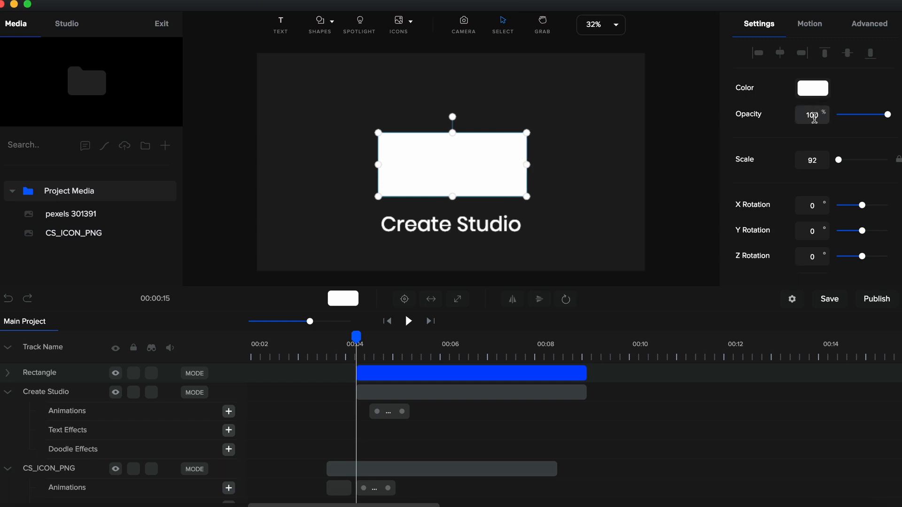
drag(889, 114, 860, 117)
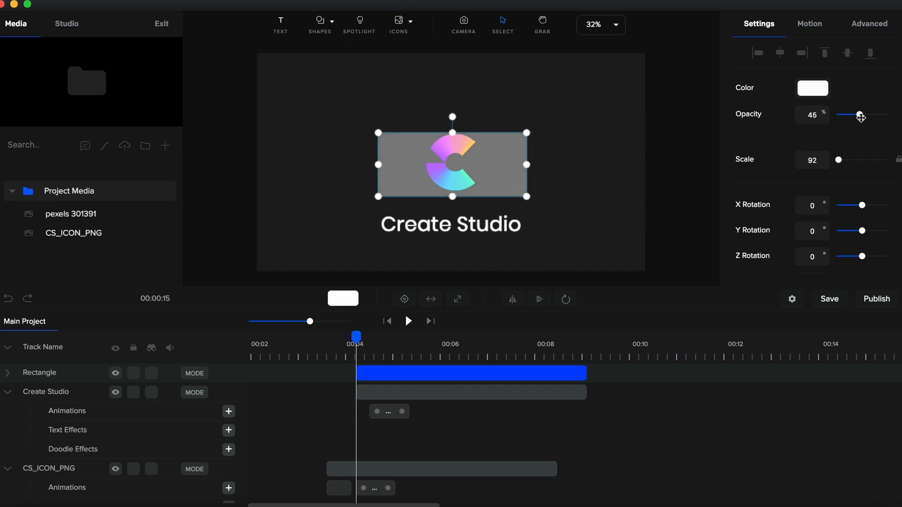
Step: At about 5.5 seconds, move the Create Studio text up close beneath the icon for its animation's end state
click(426, 357)
click(425, 393)
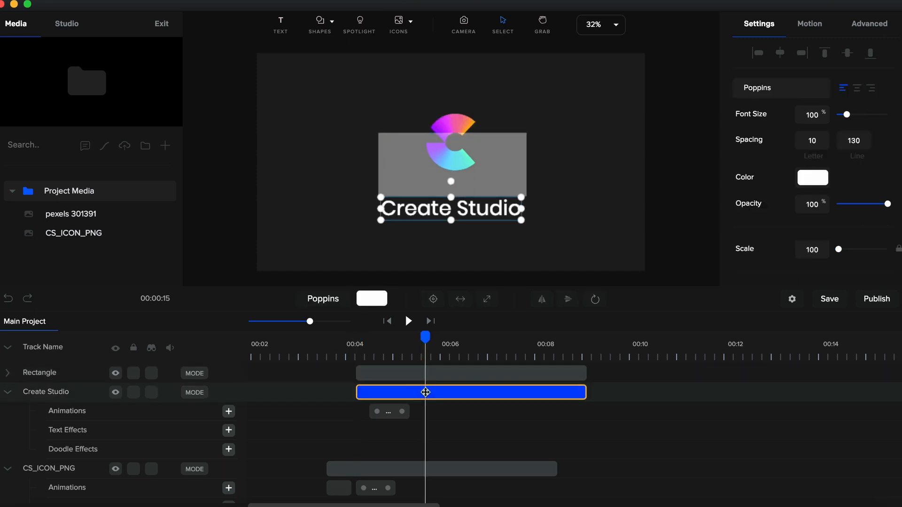
key(Up)
key(Up)
key(Up)
key(Up)
key(Up)
key(Up)
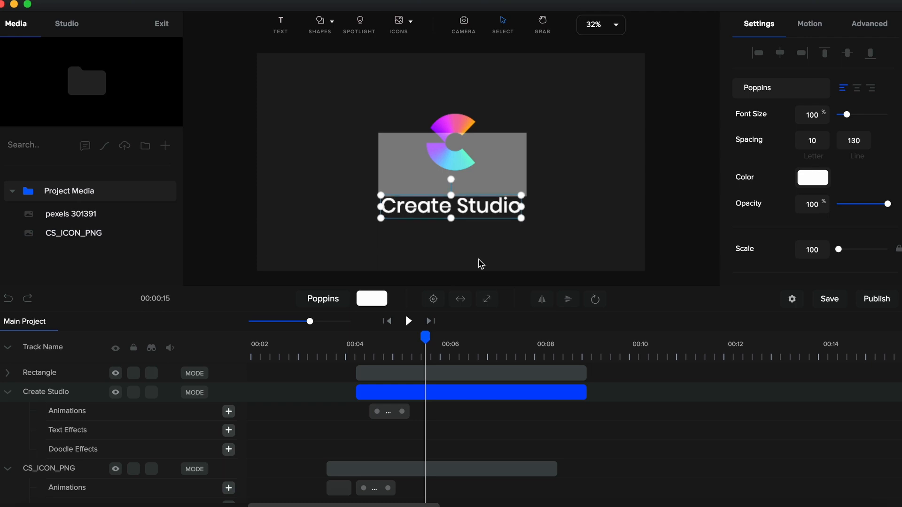
key(Up)
key(Up)
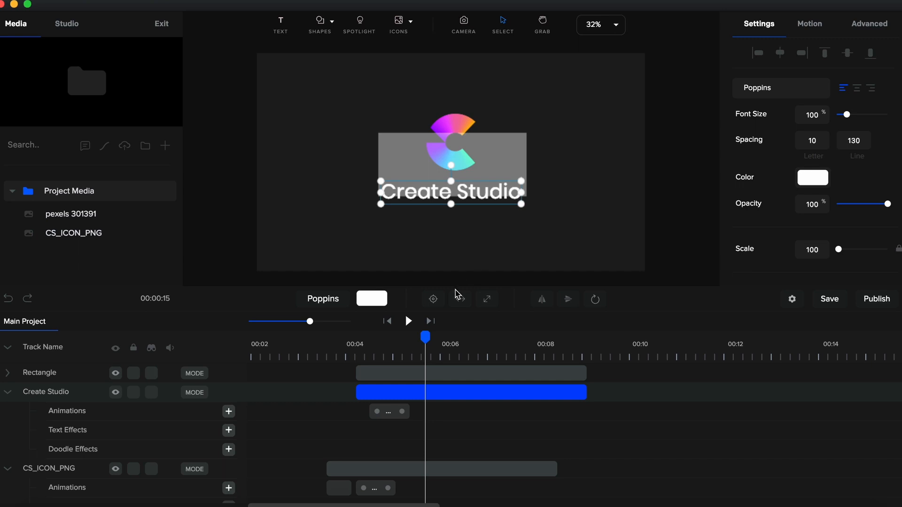
Step: Move the rectangle down and reduce its height from the upper edge so it covers only the Create Studio text
click(398, 371)
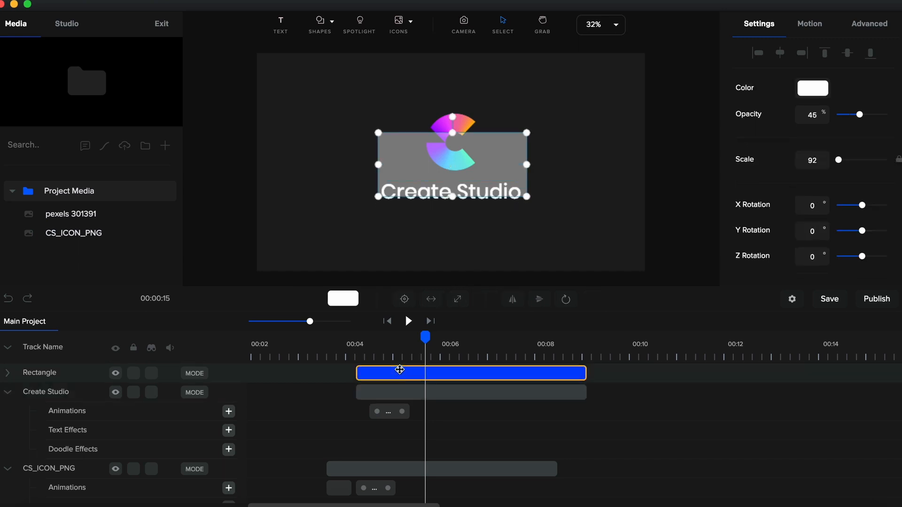
key(Down)
key(Down)
key(Down)
key(Down)
key(Down)
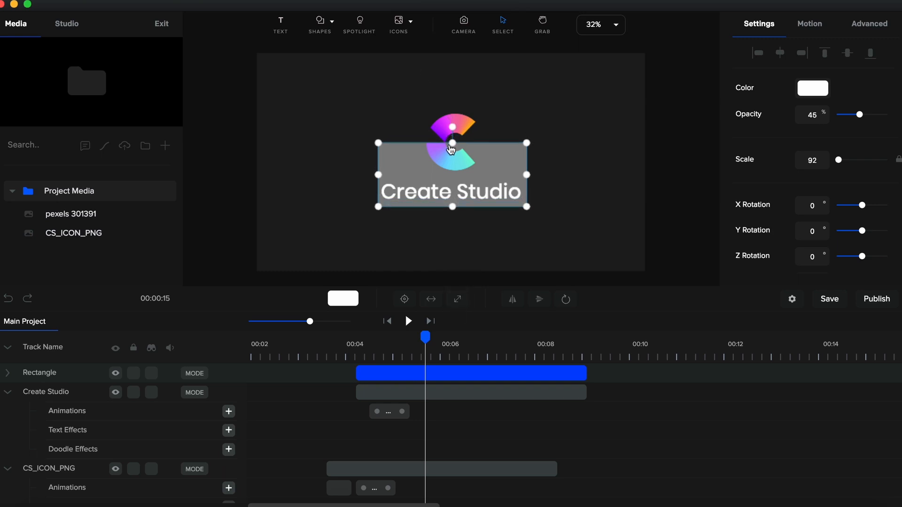
drag(452, 142, 450, 177)
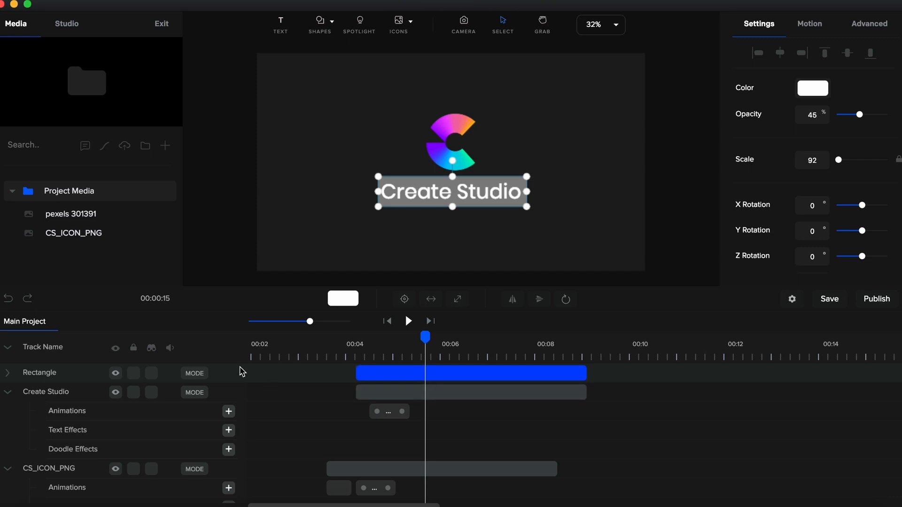
Step: Rename the rectangle's track to "mask text"
double_click(52, 373)
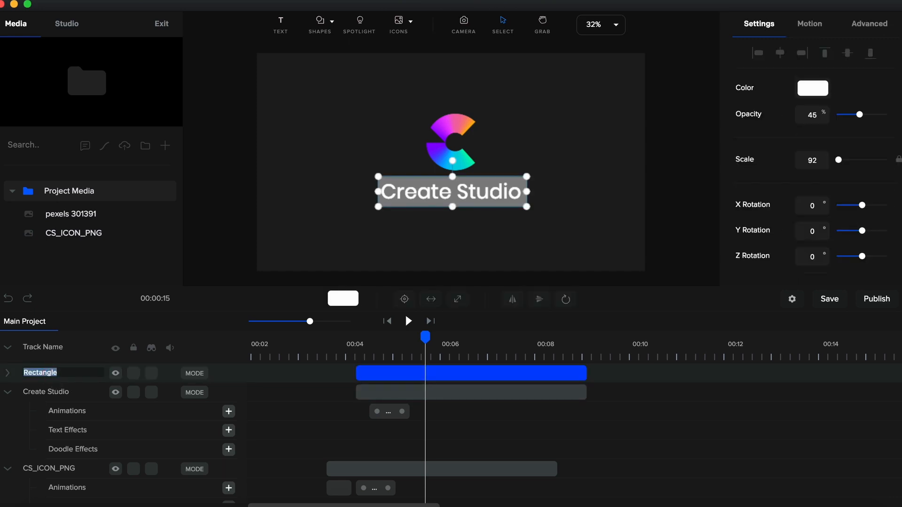
text(mask text)
key(Return)
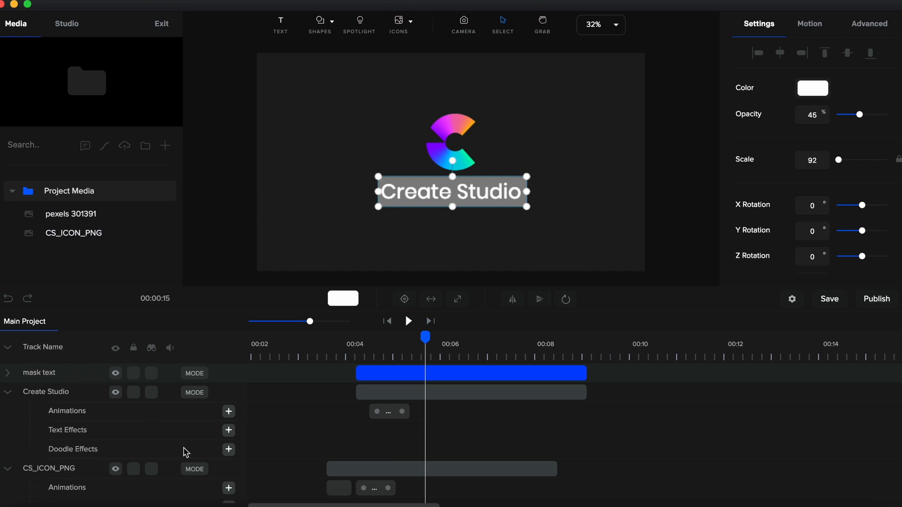